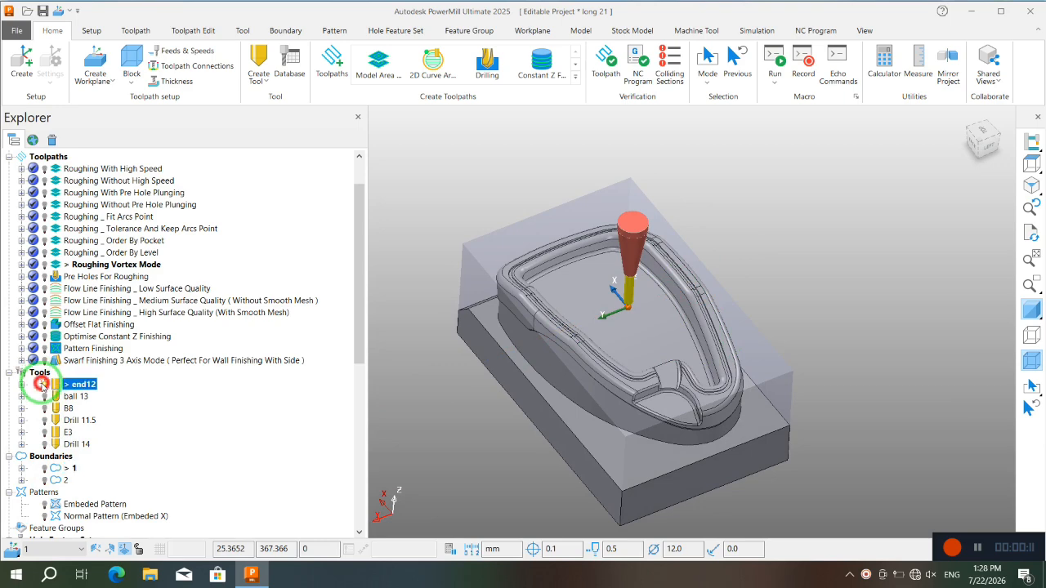
Step: Hide the stock model Stock Models For Rest Procces in the graphics view
scroll(42, 390, down, 7)
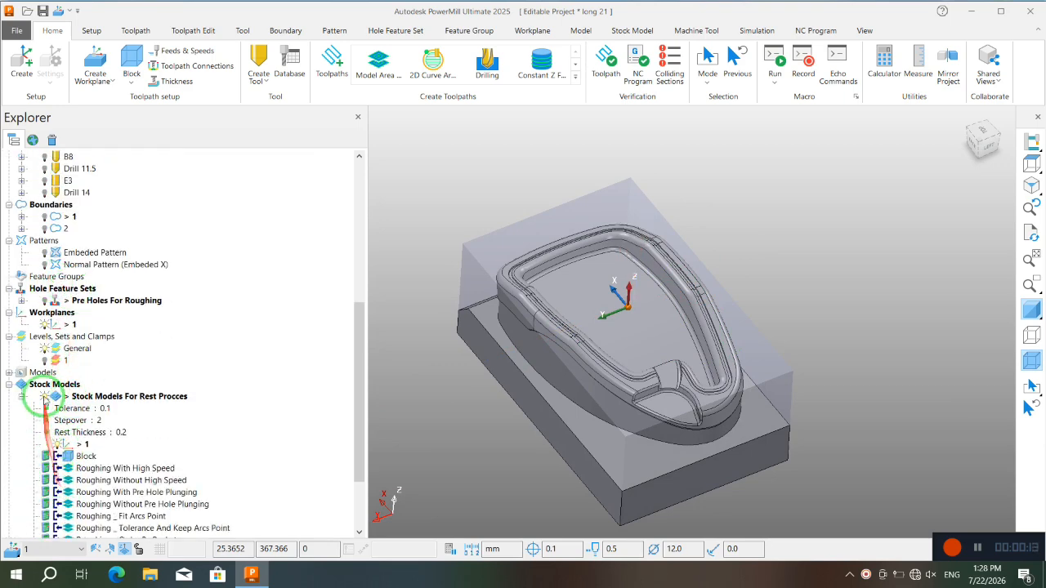
click(45, 397)
scroll(44, 400, down, 3)
scroll(47, 382, up, 9)
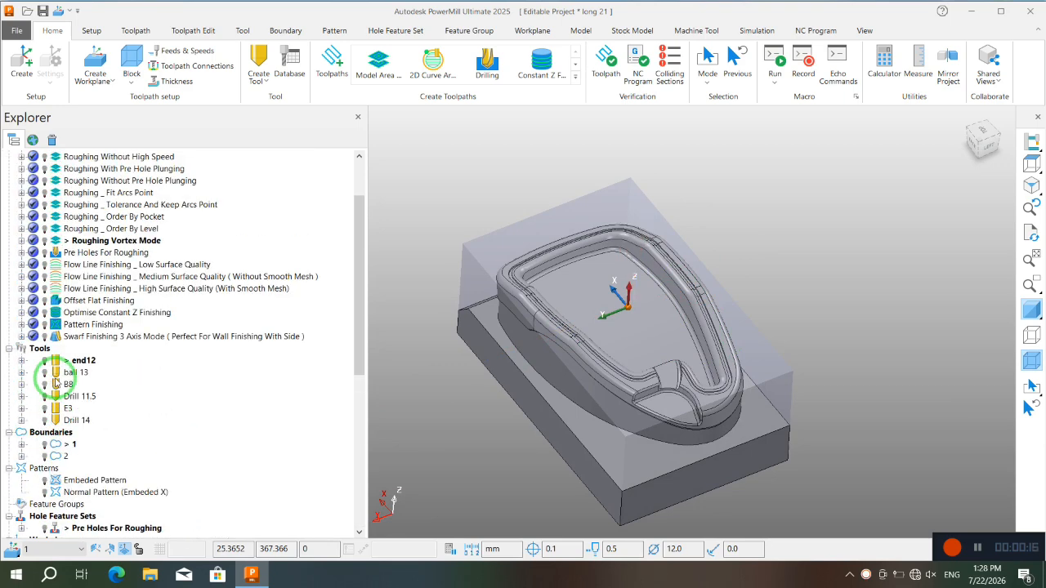
scroll(55, 383, up, 3)
middle_drag(531, 352, 644, 266)
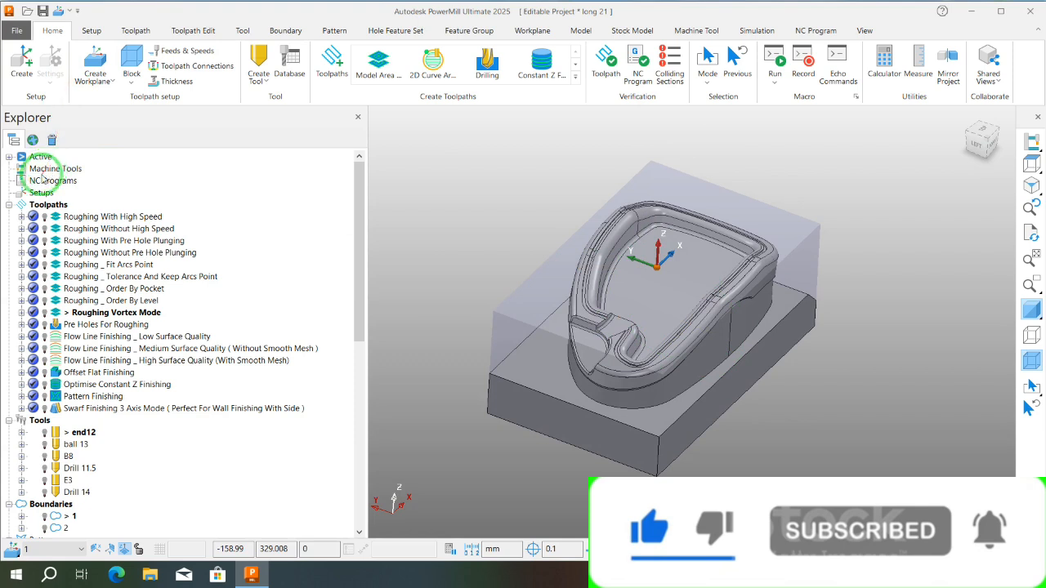
Step: Review the roughing toolpaths one by one, from Roughing With High Speed through Roughing Vortex Mode
click(58, 217)
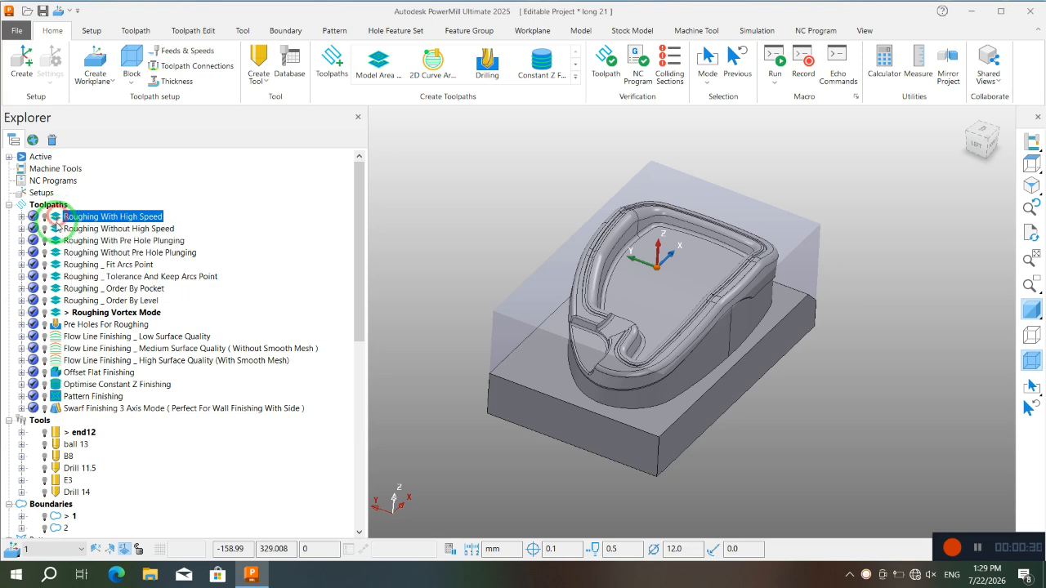
click(54, 229)
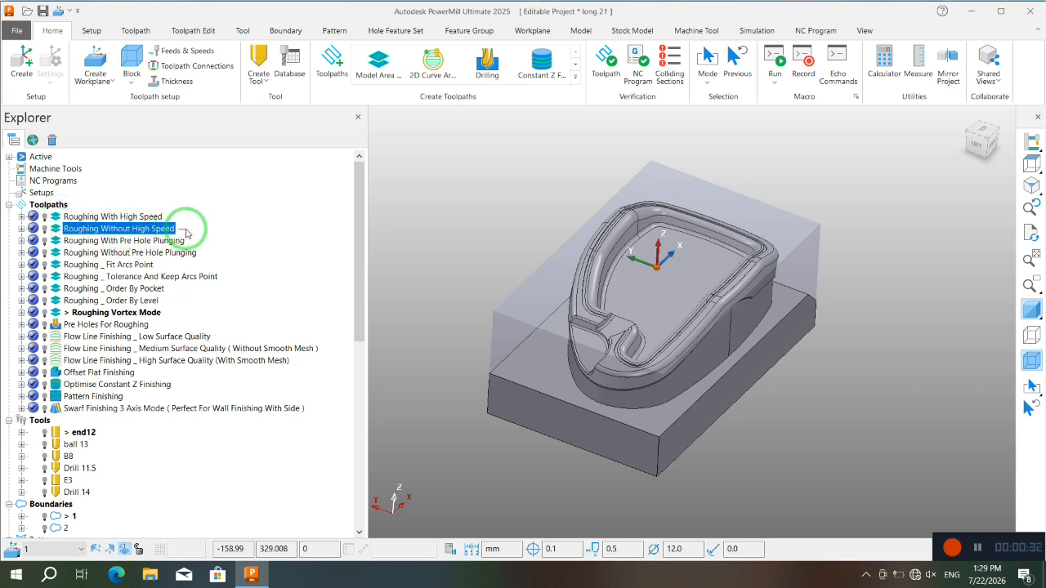
click(71, 240)
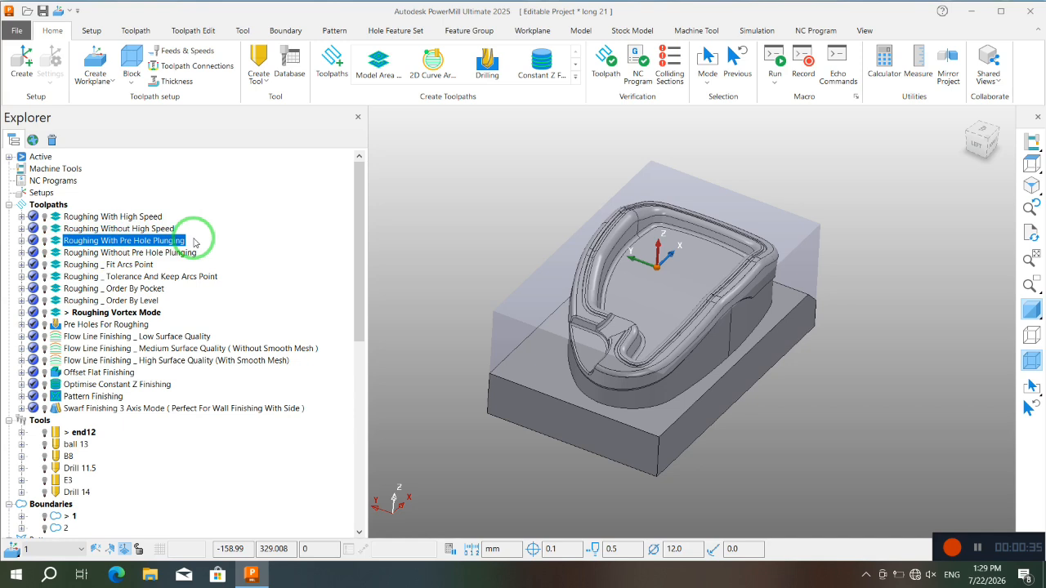
click(81, 254)
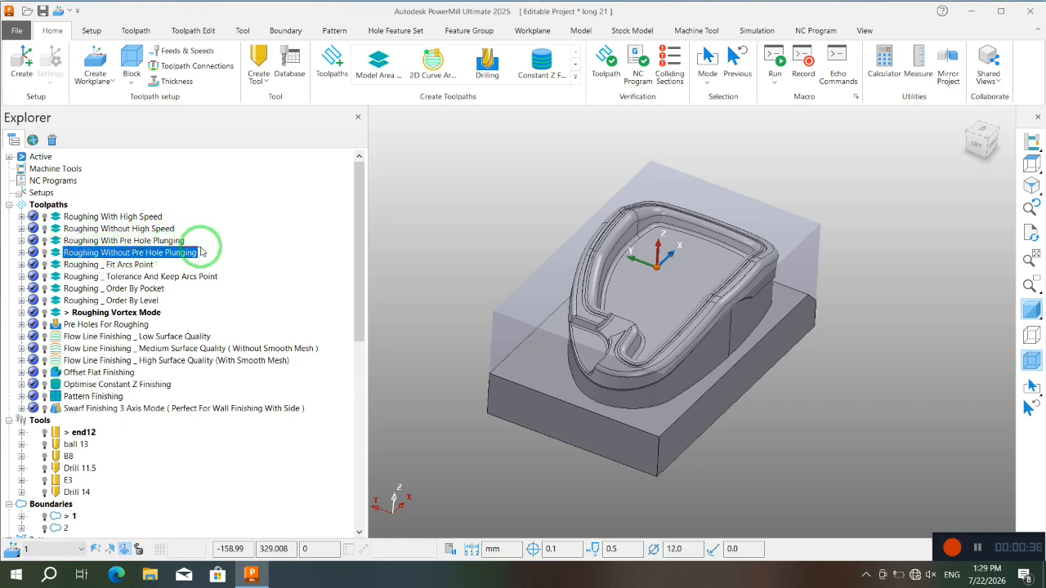
click(77, 266)
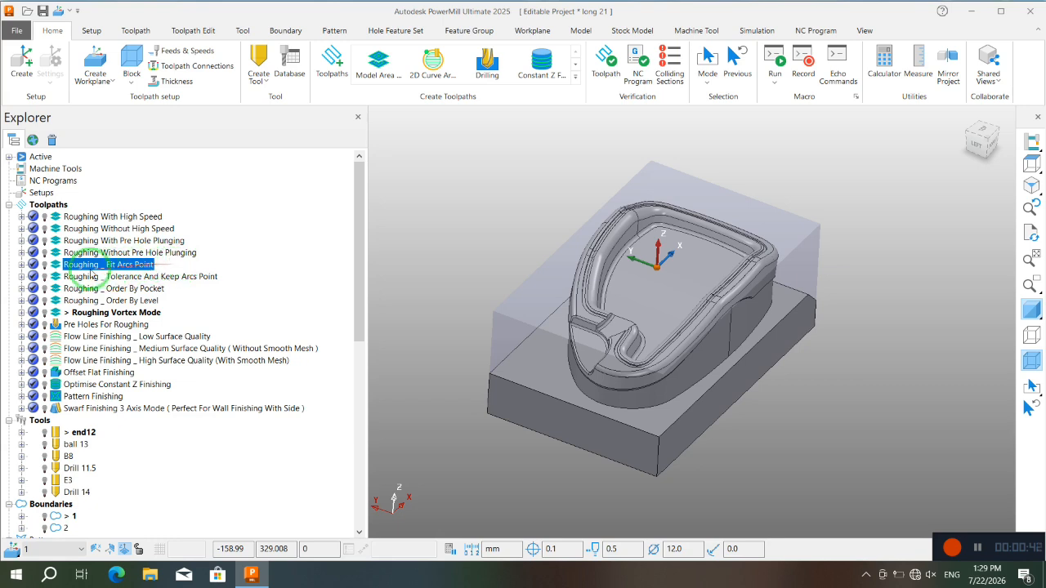
click(54, 277)
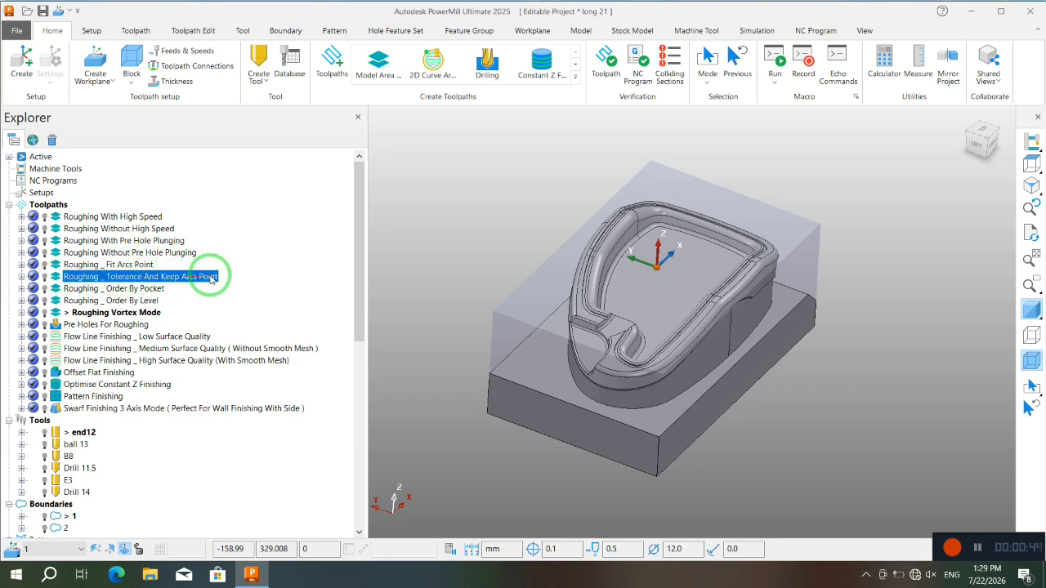
click(64, 289)
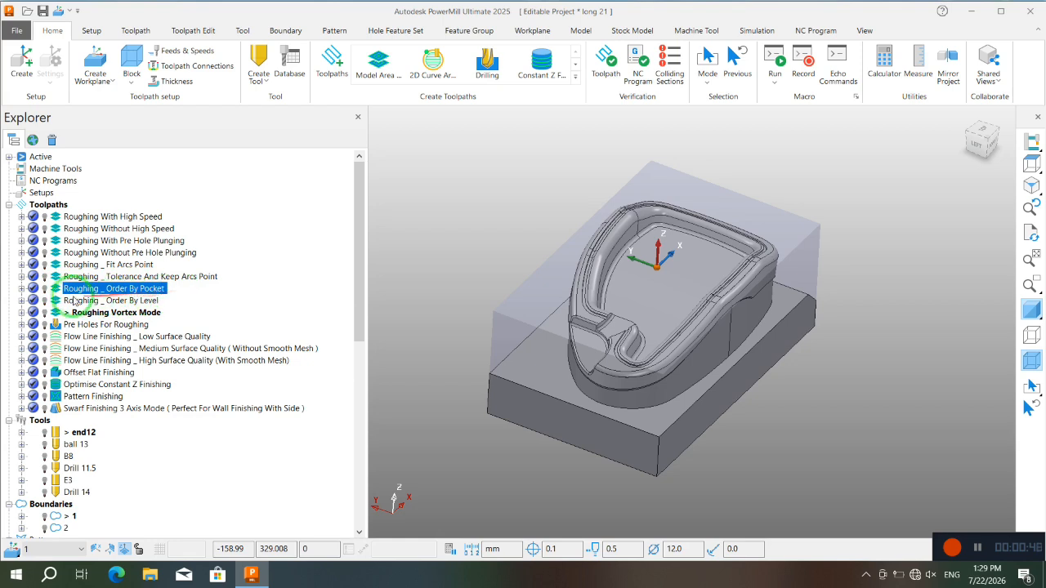
click(53, 301)
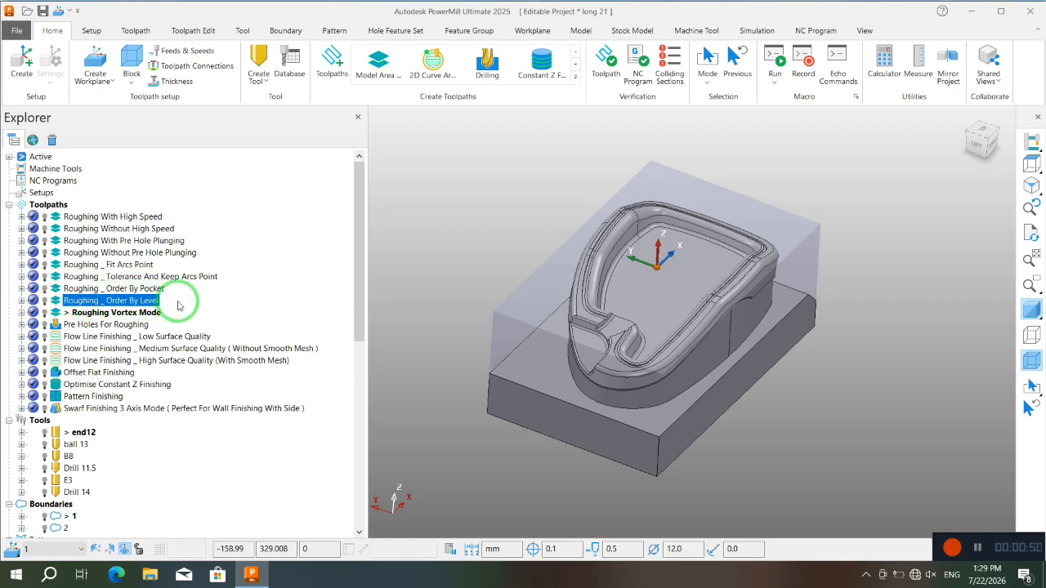
click(92, 313)
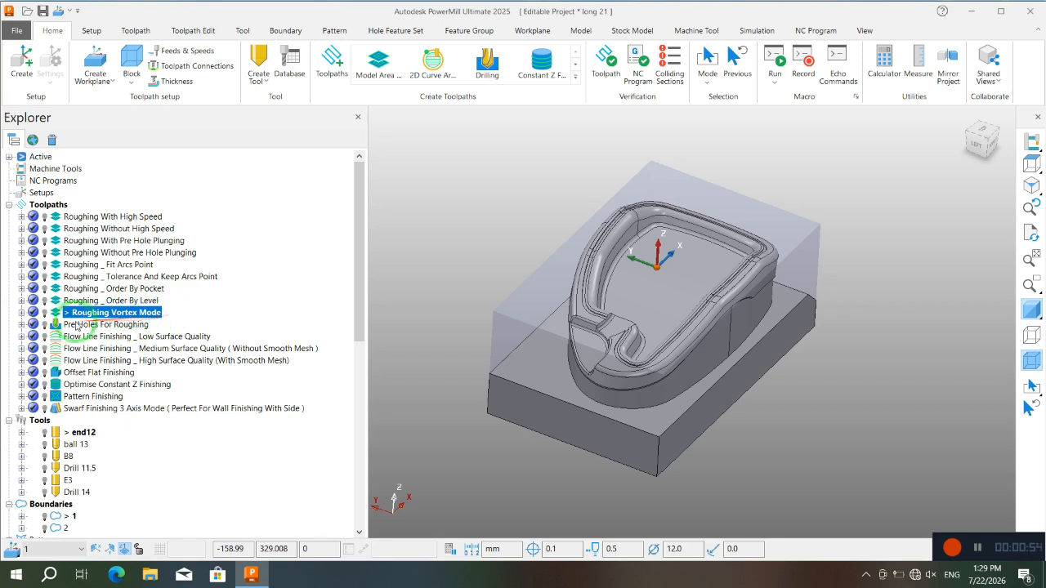
Step: Review the Pre Holes For Roughing toolpath and each finishing toolpath, from flow line to swarf finishing
click(60, 323)
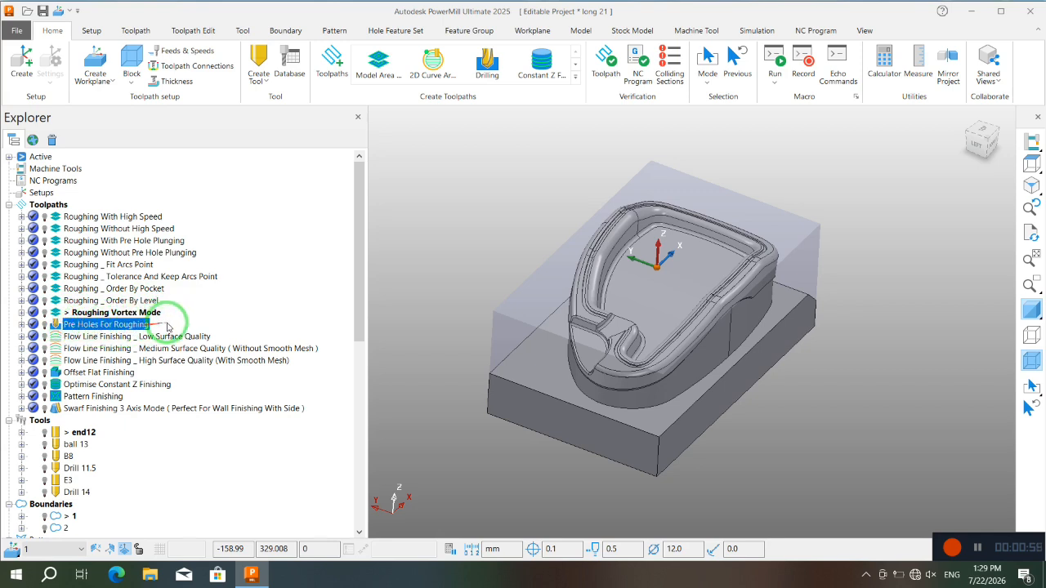
click(55, 336)
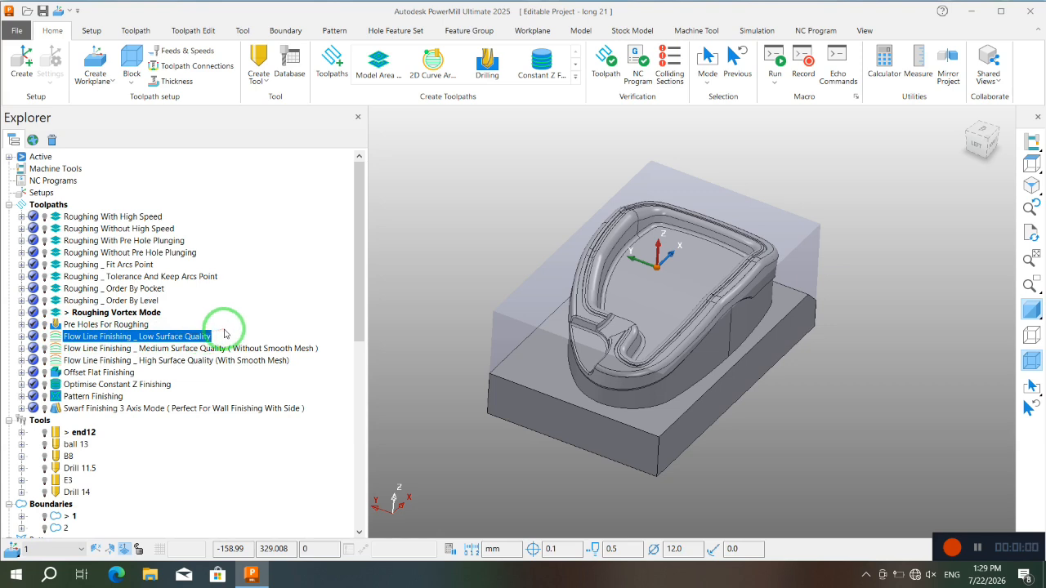
click(58, 349)
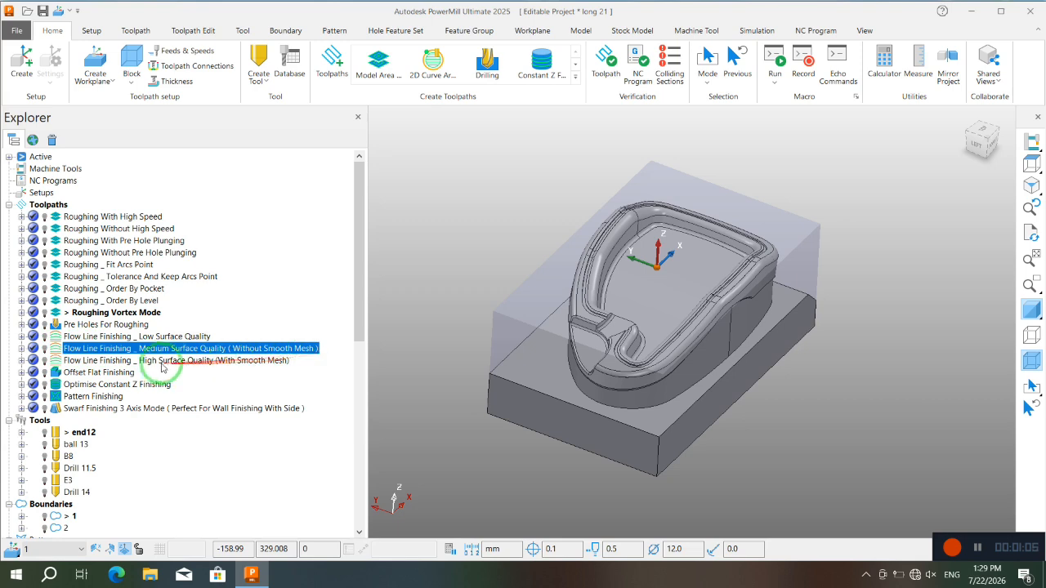
click(59, 361)
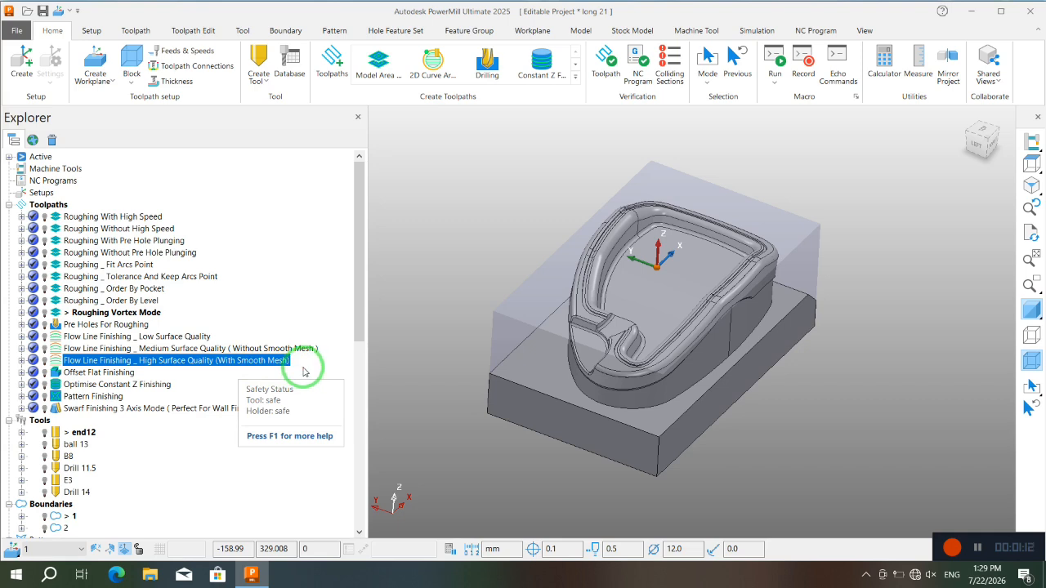
click(57, 374)
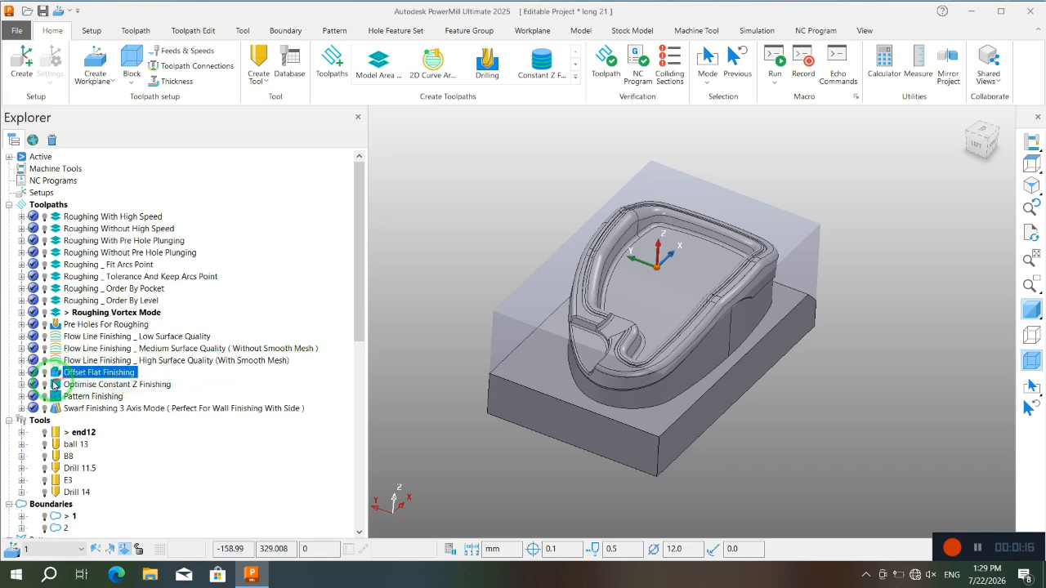
click(55, 384)
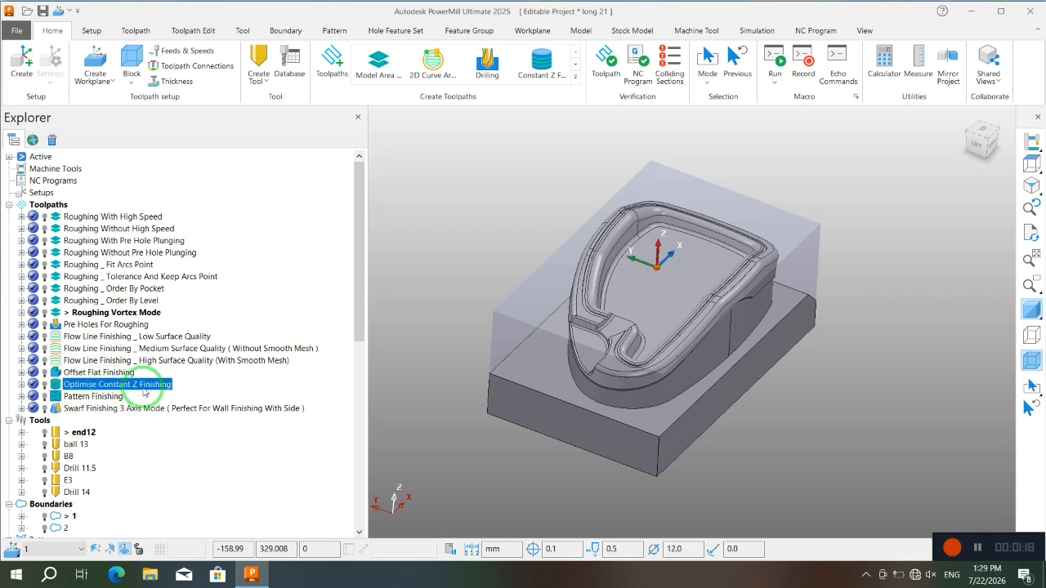
click(58, 396)
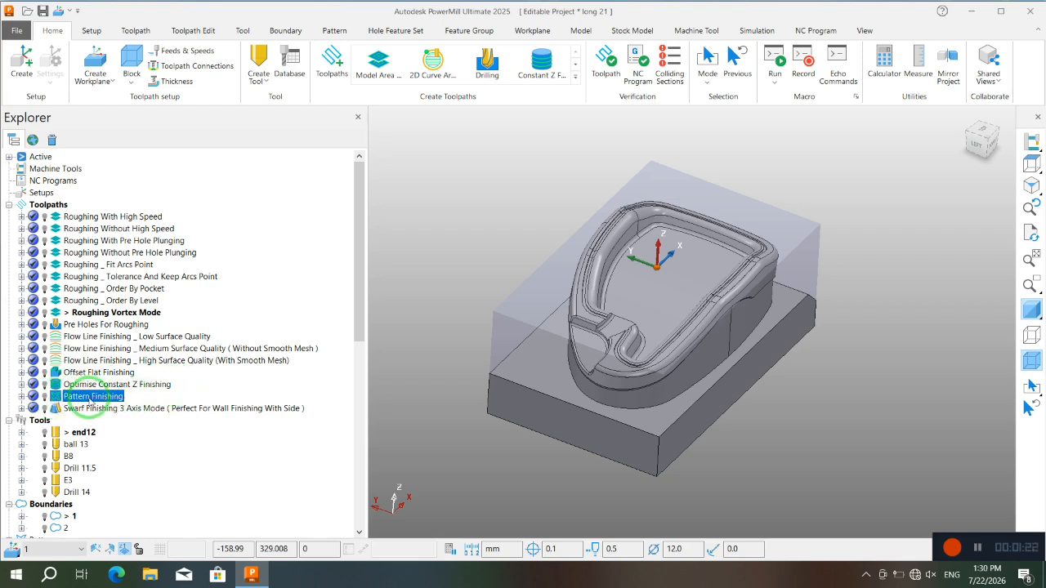
click(53, 409)
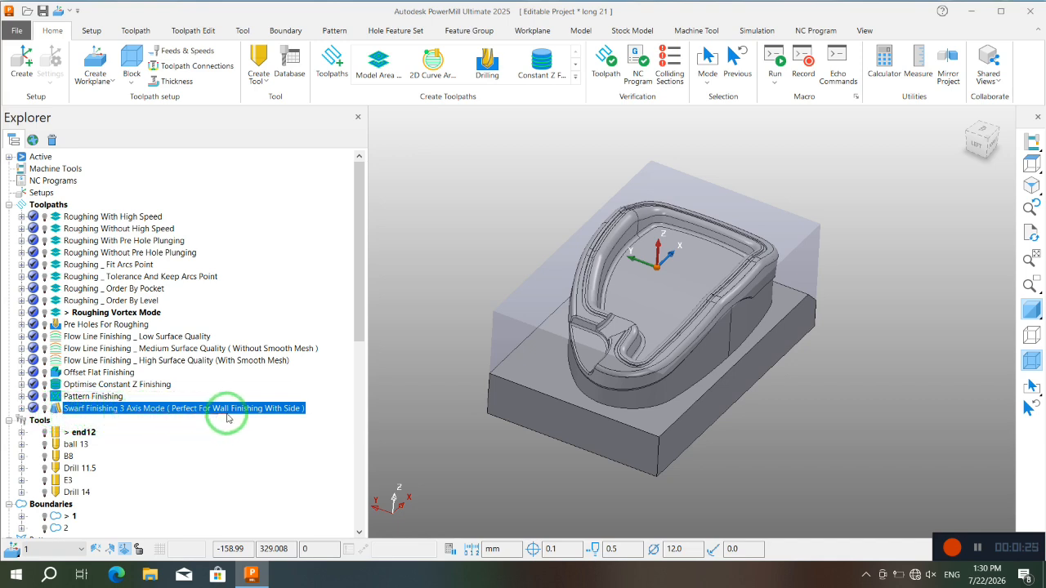
Step: Look over the project's tools and boundaries, and examine the full set of available boundary creation types
scroll(139, 429, down, 2)
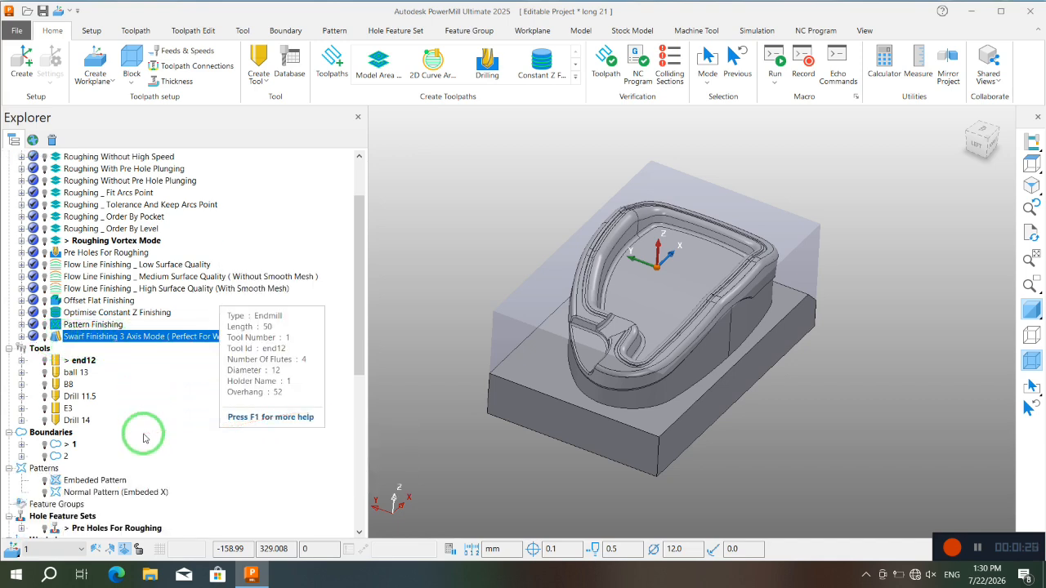
scroll(151, 426, down, 3)
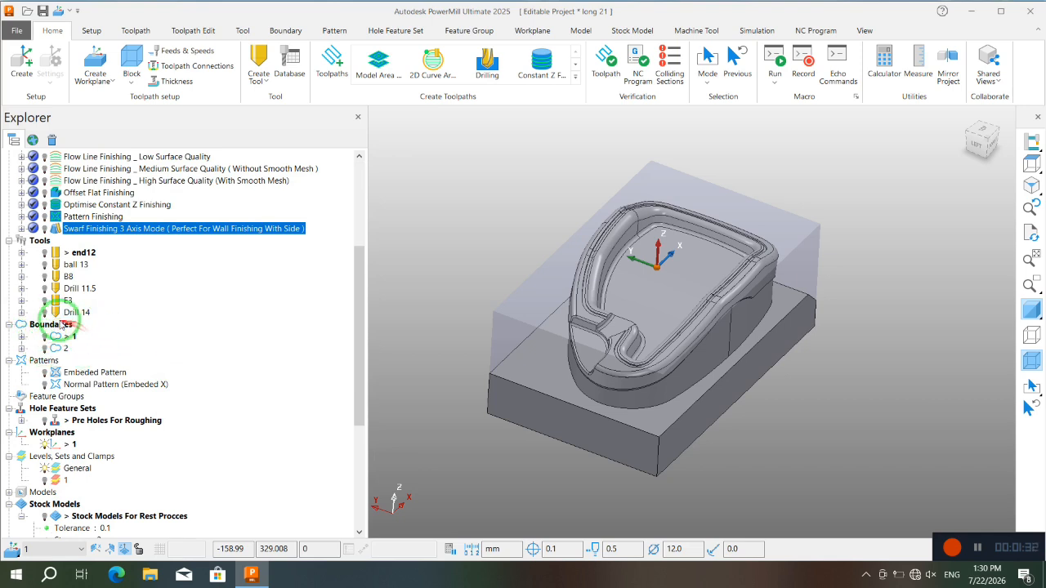
scroll(53, 327, down, 2)
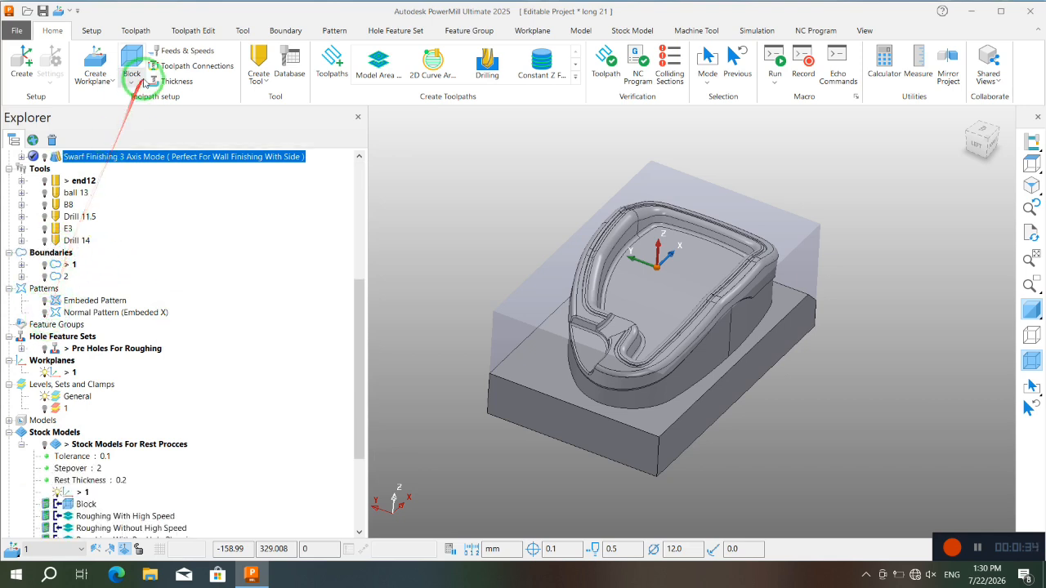
click(283, 33)
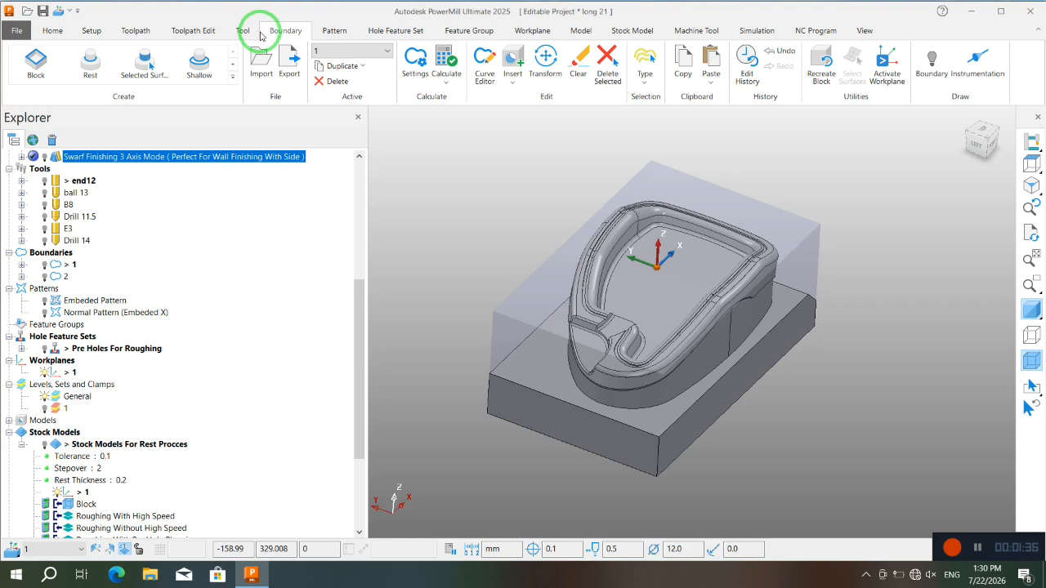
click(233, 76)
click(233, 77)
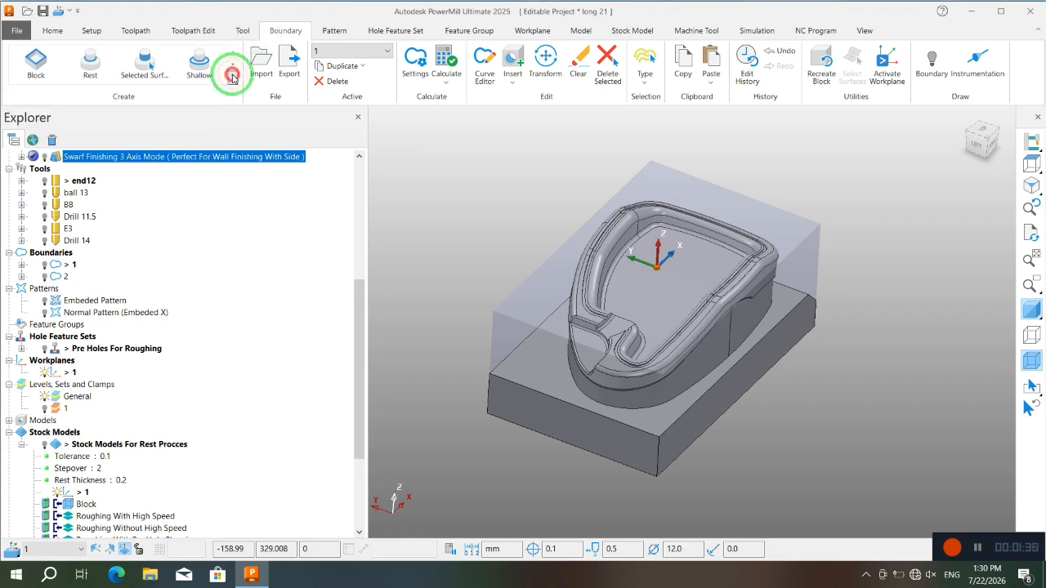
click(233, 76)
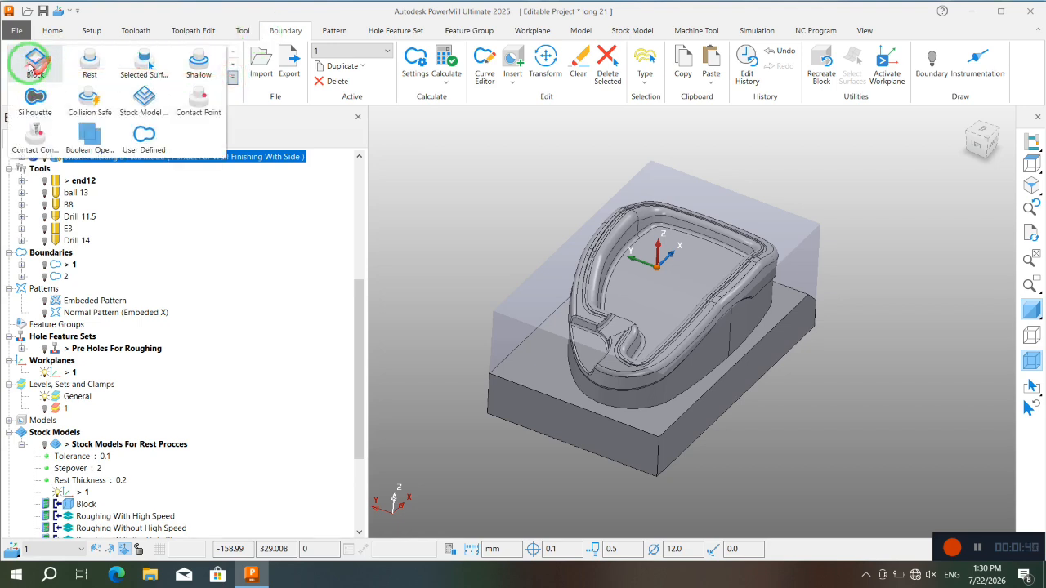
click(233, 79)
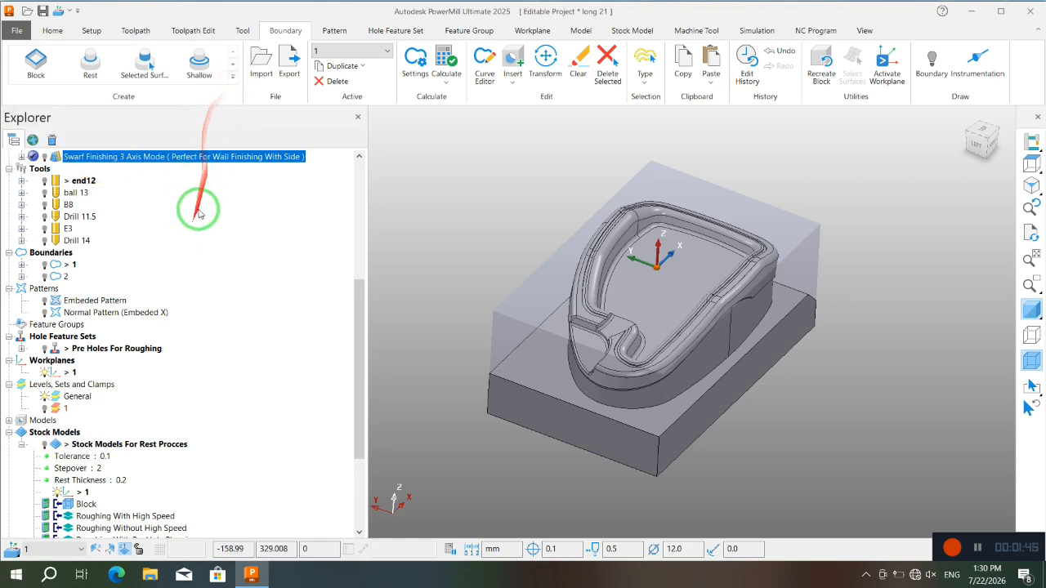
Step: Review the Embeded Pattern and Normal Pattern (Embeded X) patterns and the Pre Holes For Roughing hole feature set
click(33, 290)
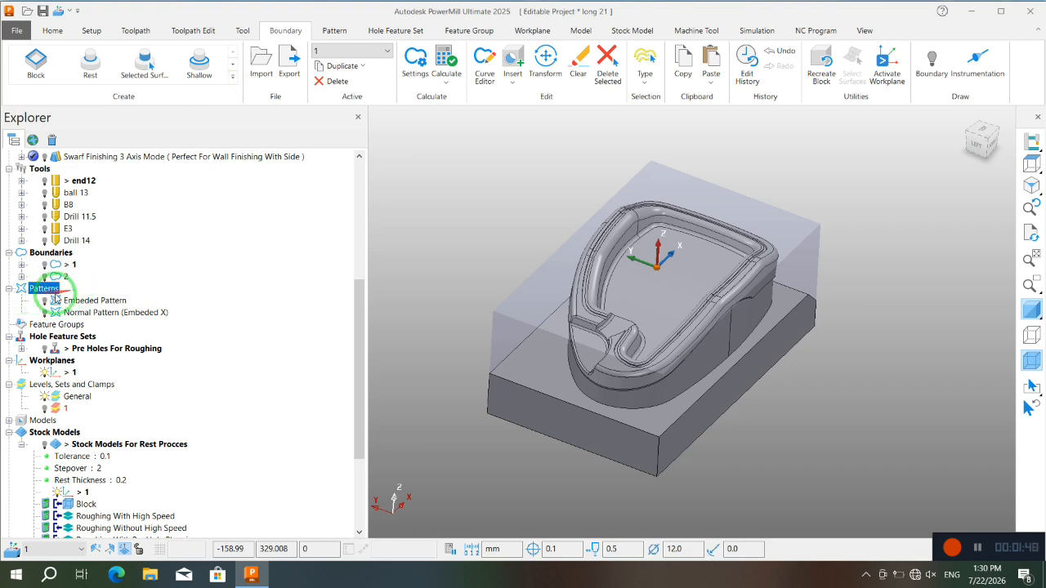
click(56, 302)
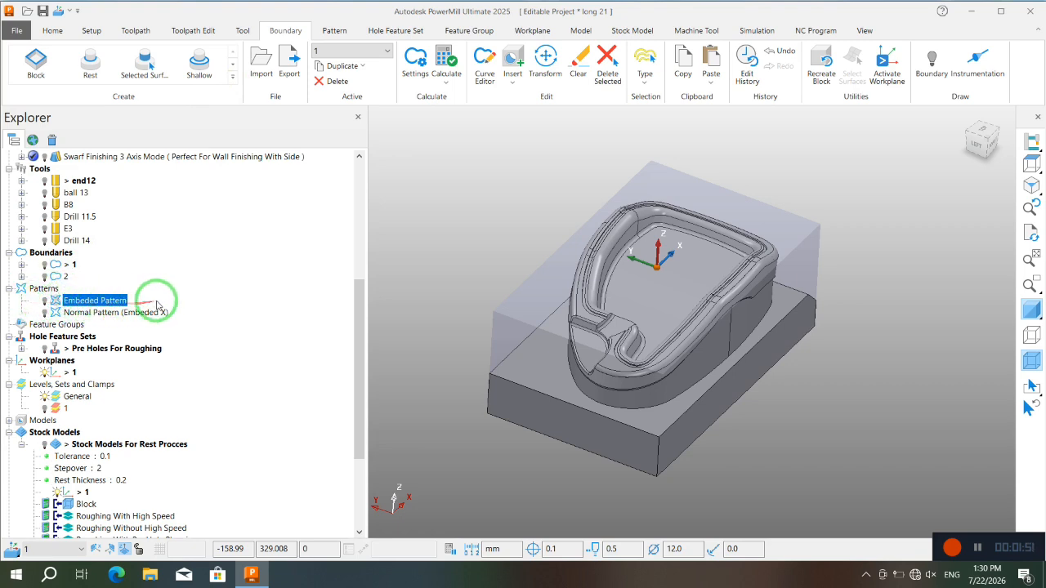
click(40, 313)
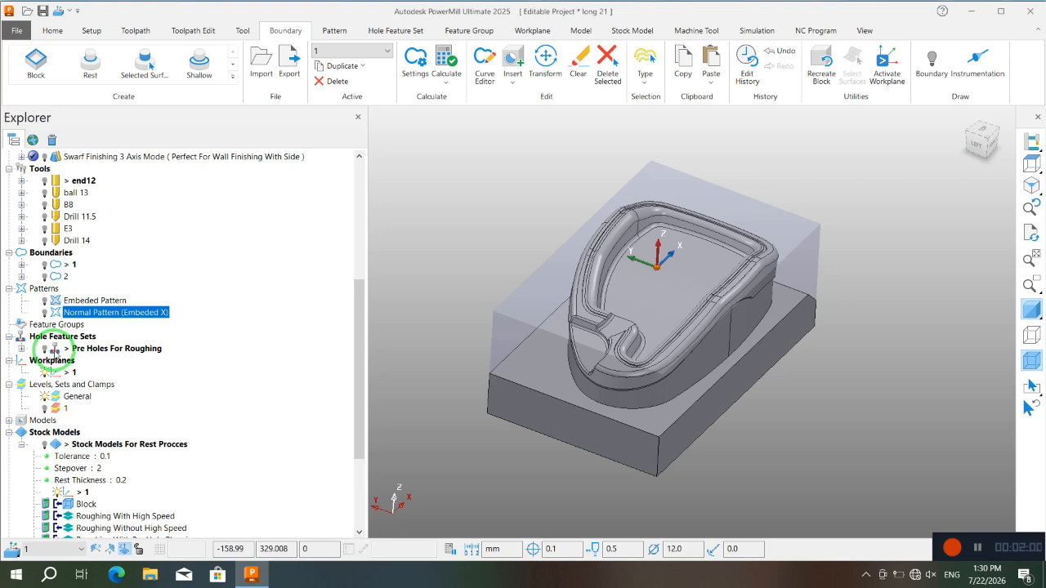
scroll(54, 351, down, 1)
click(62, 315)
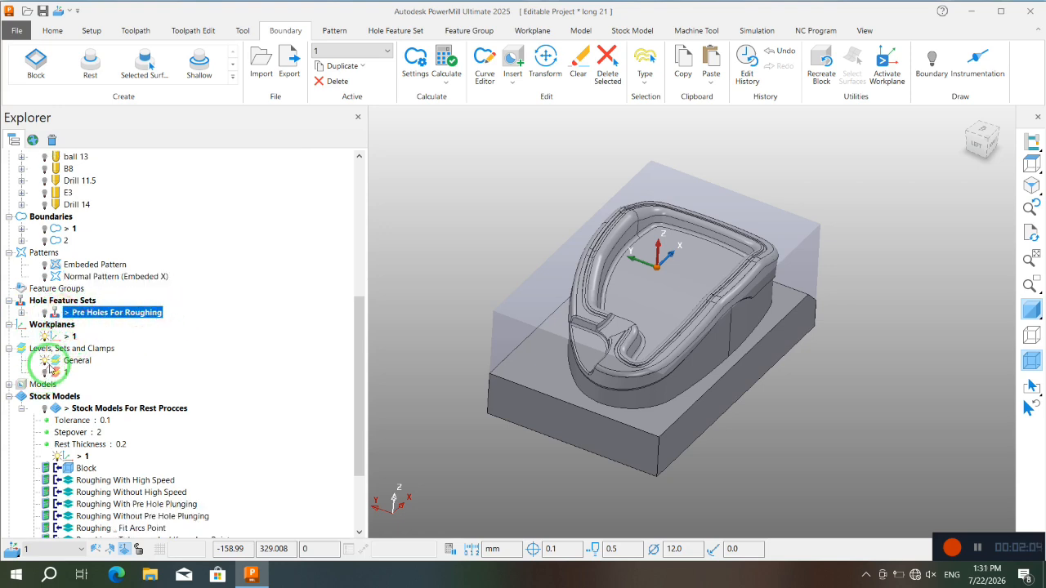
Step: Open workplane 1 in the workplane editor, agreeing to unlock it and invalidate its references
click(37, 324)
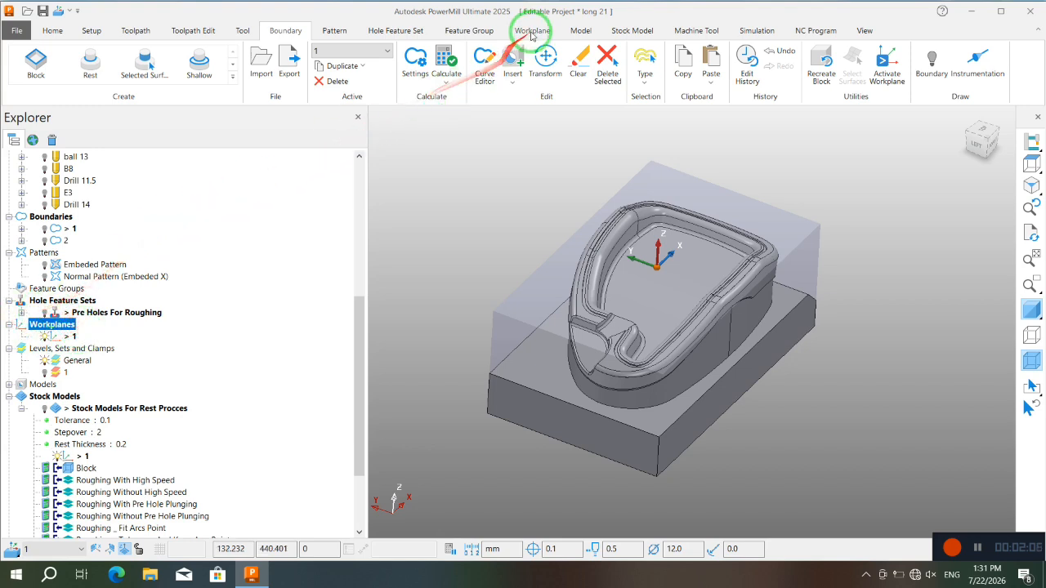
click(532, 32)
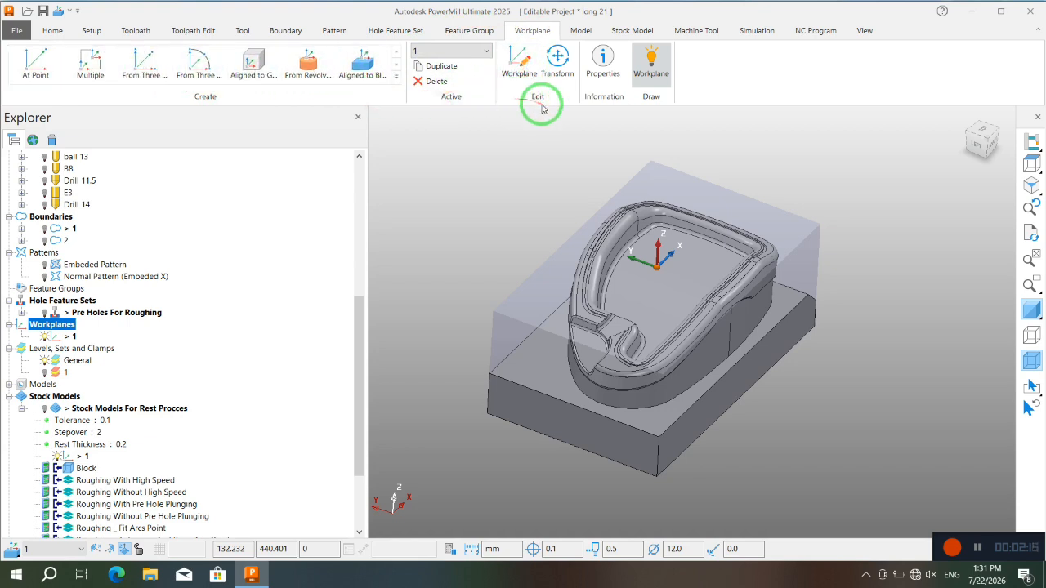
click(522, 64)
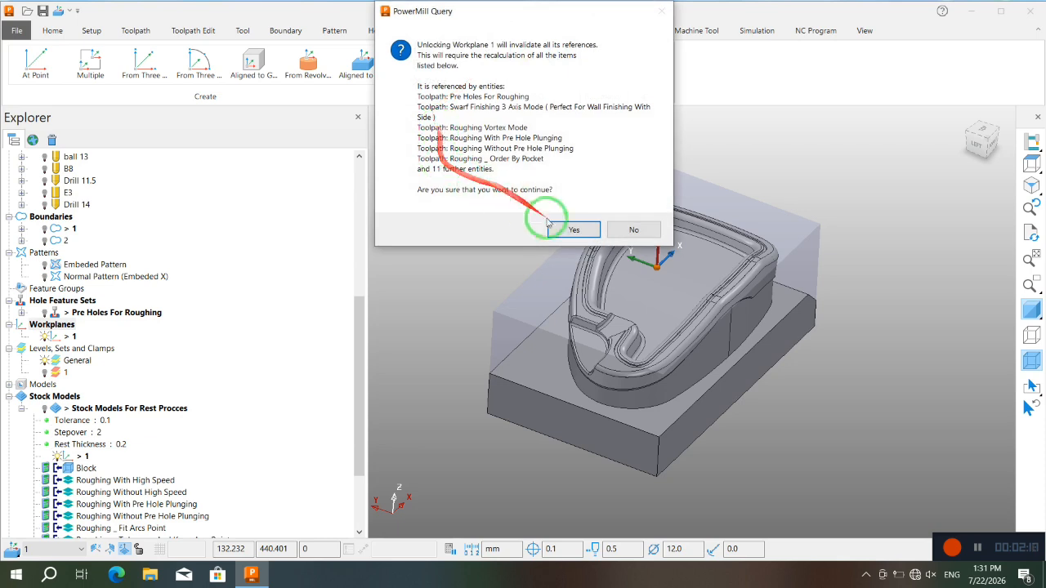
click(575, 231)
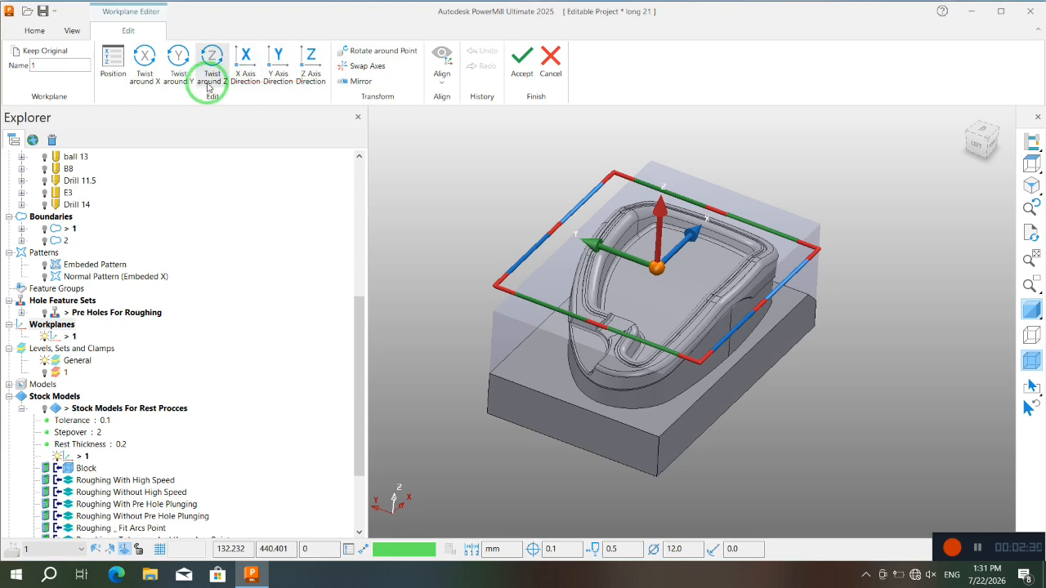
Step: Examine the position and alignment options for workplane 1 and accept the workplane edit
click(113, 78)
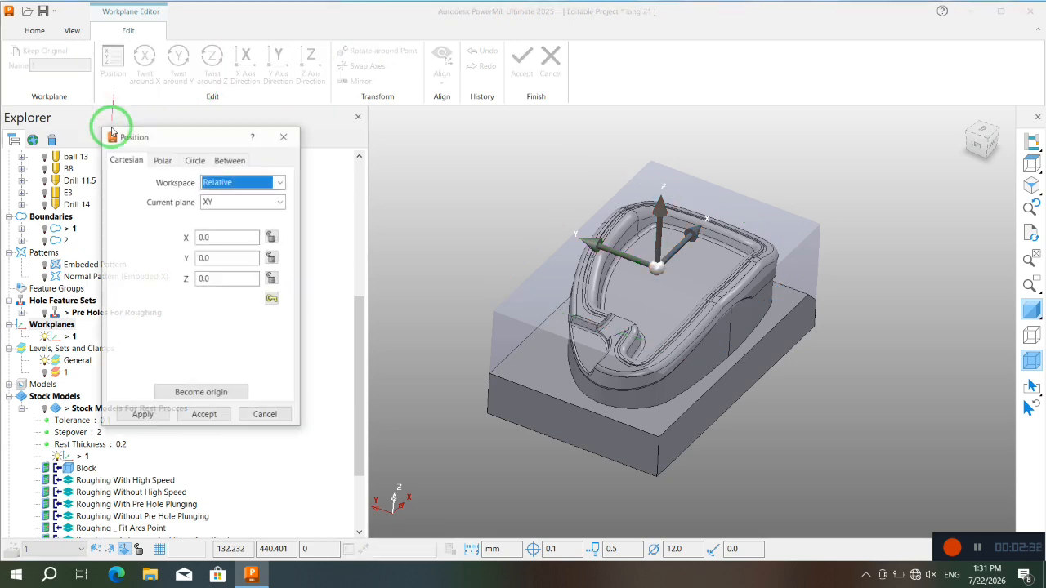
click(284, 136)
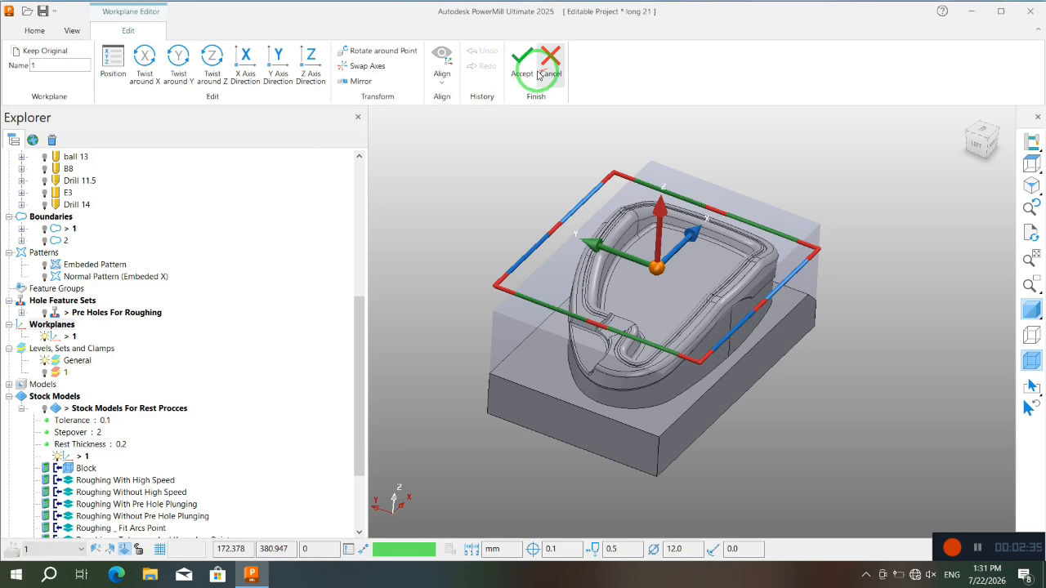
click(440, 82)
click(446, 87)
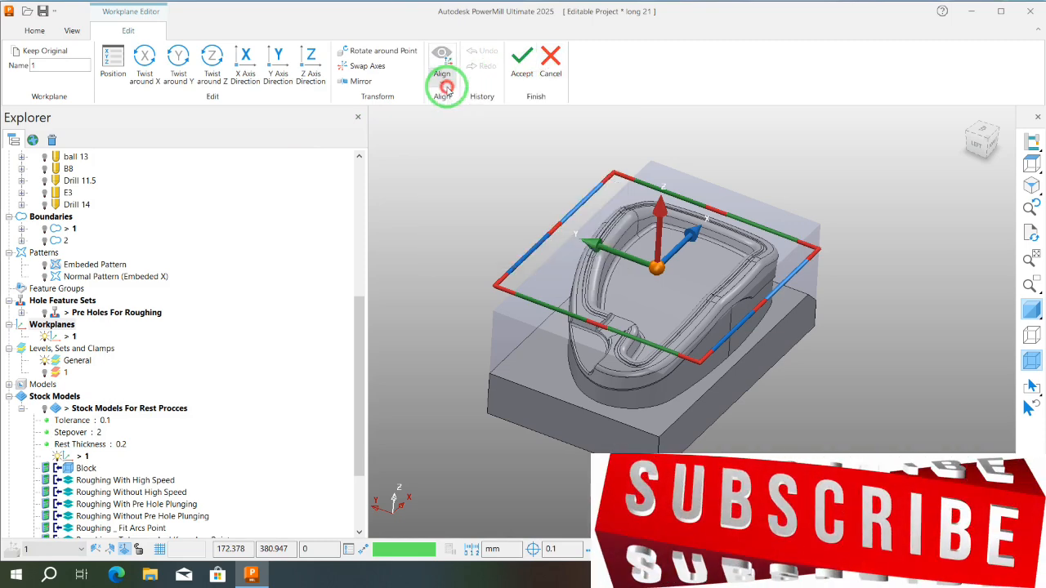
click(521, 63)
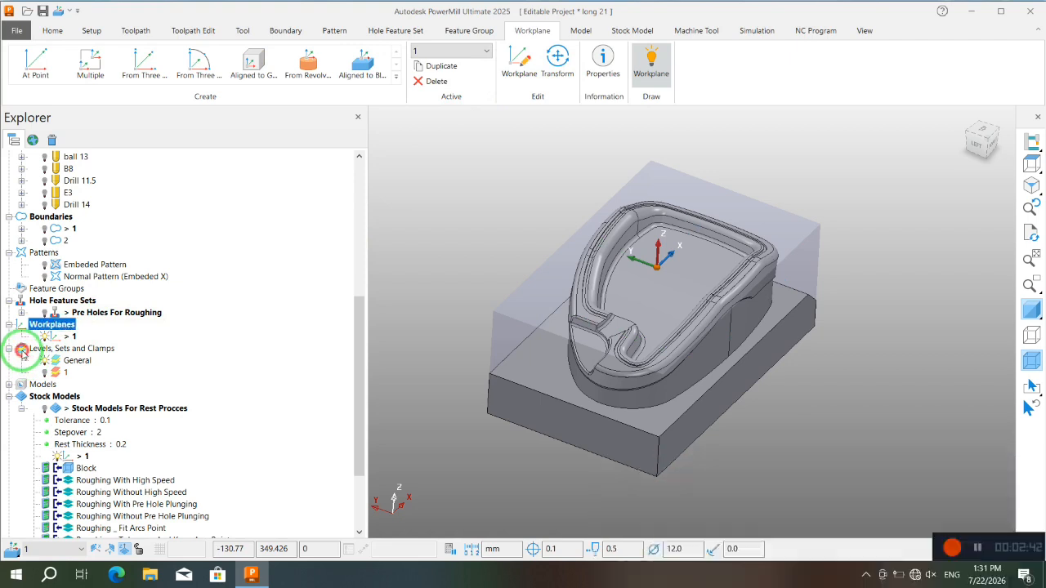
Step: Make level 1 under Levels, Sets and Clamps visible, select its surfaces, and inspect them on the mold
click(41, 352)
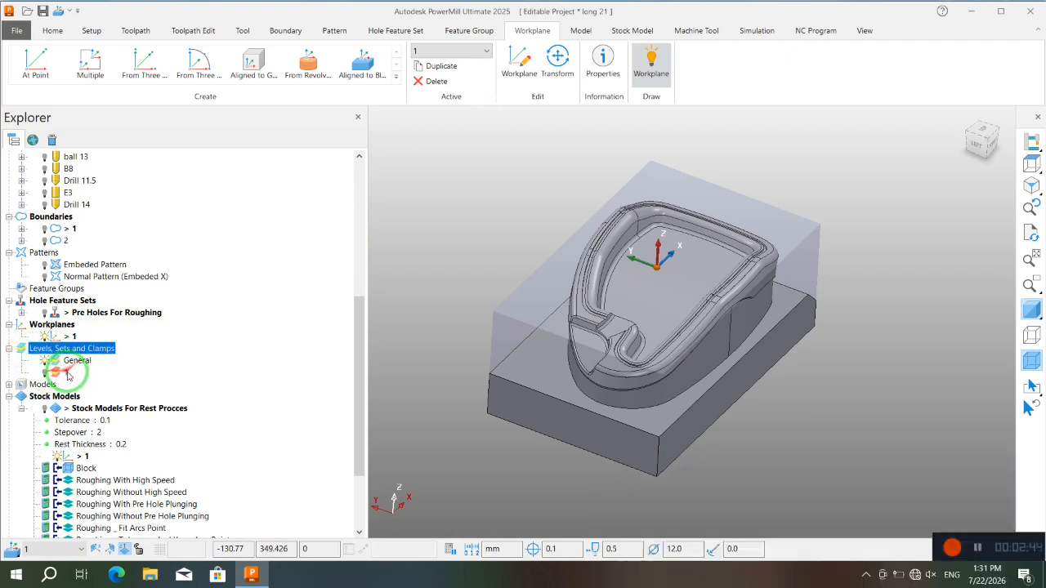
click(46, 373)
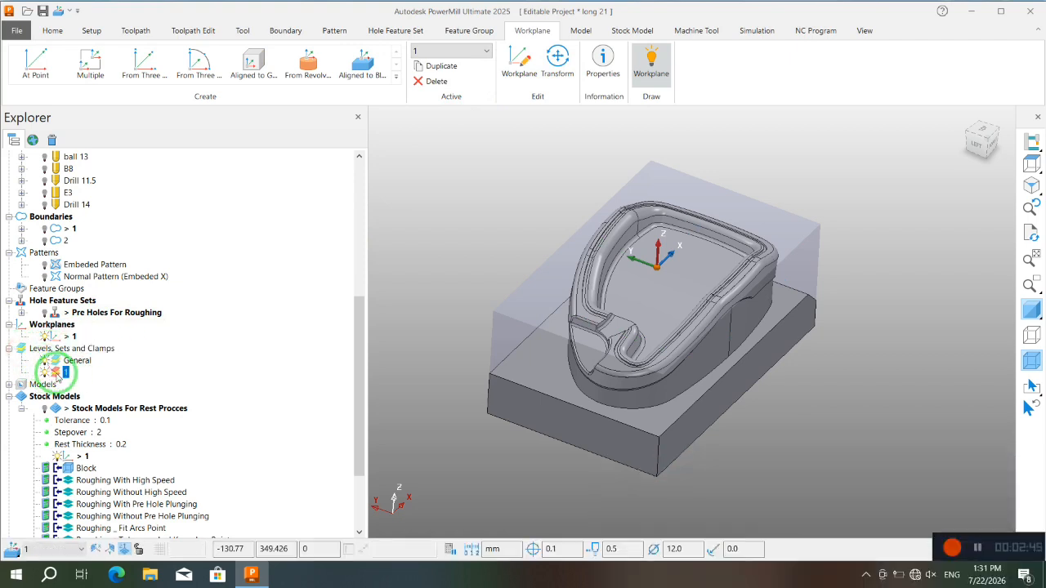
right_click(59, 374)
click(129, 242)
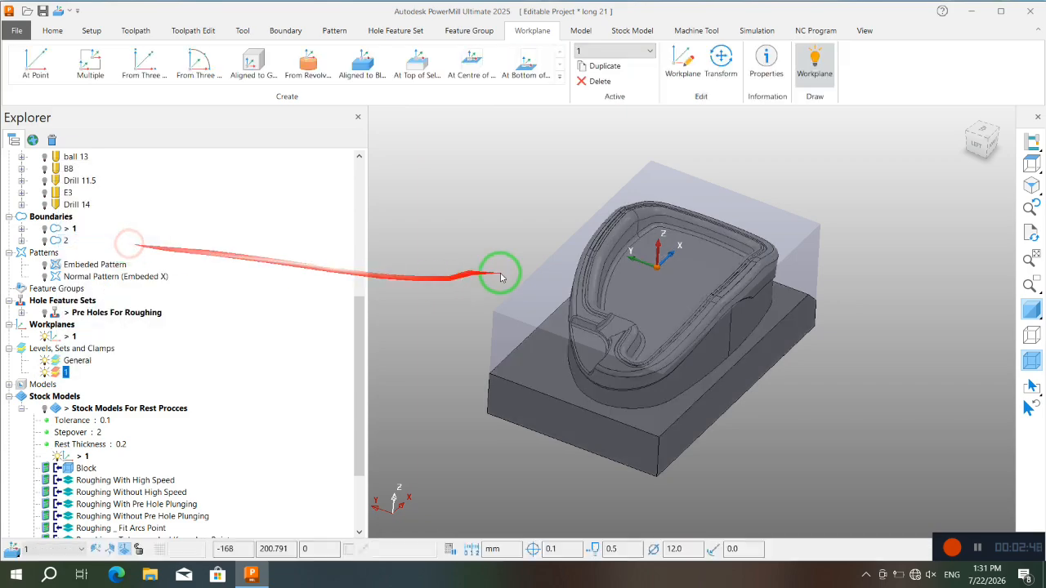
scroll(671, 289, up, 3)
middle_drag(637, 343, 808, 314)
middle_drag(661, 297, 607, 354)
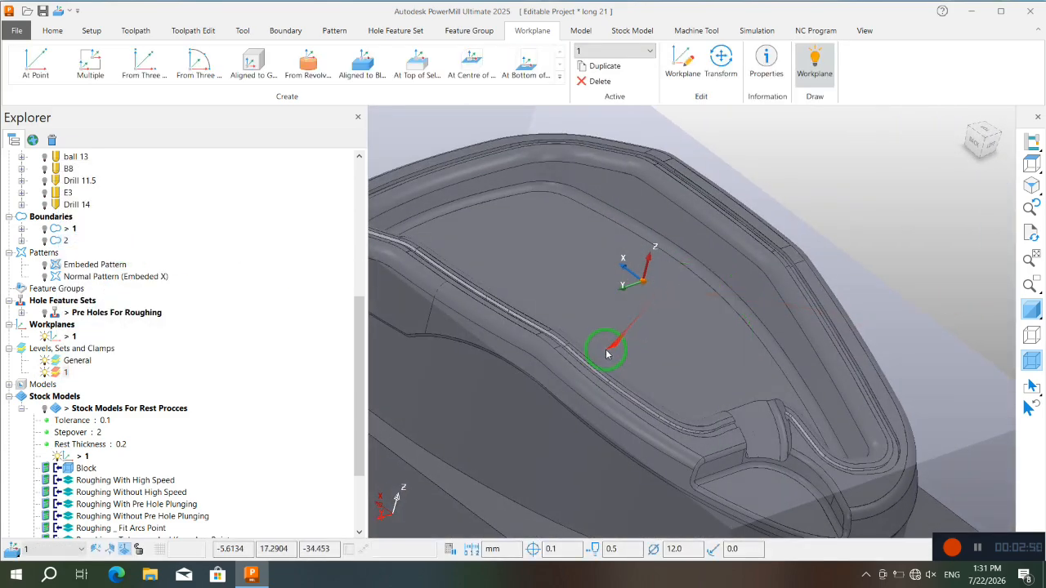
scroll(613, 338, down, 3)
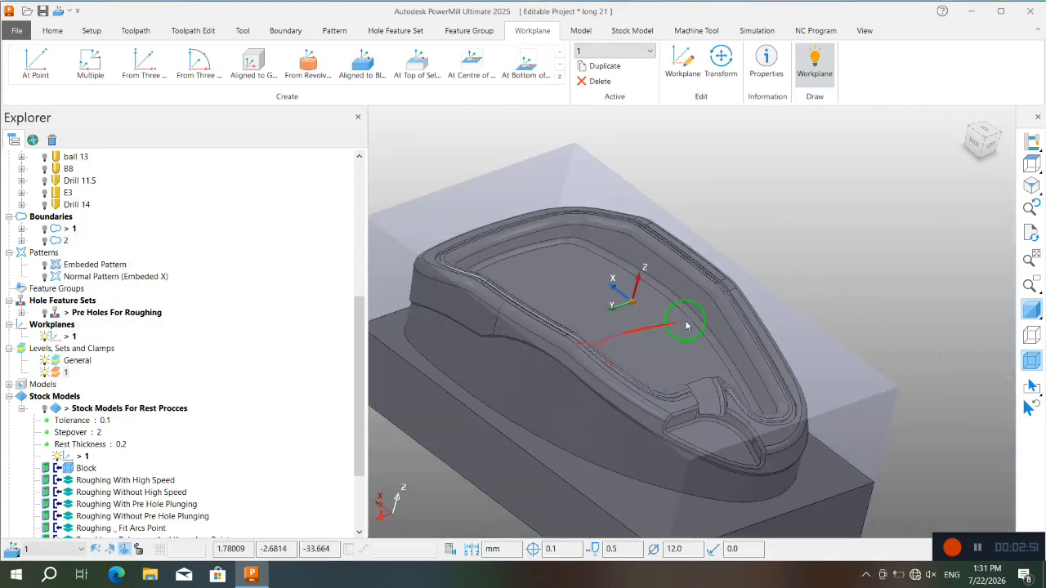
Step: Inspect the deselected mold with wireframe display turned on, turn wireframe off again, and return to level 1
click(1031, 337)
mouse_move(630, 343)
middle_down()
mouse_move(434, 420)
mouse_move(658, 306)
middle_up()
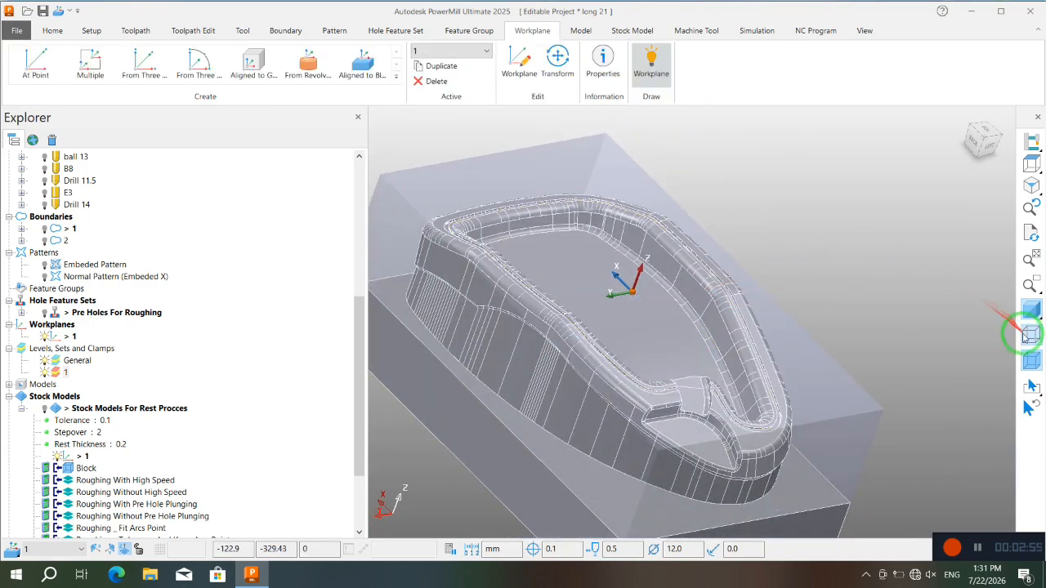
click(1028, 335)
middle_drag(861, 327, 403, 408)
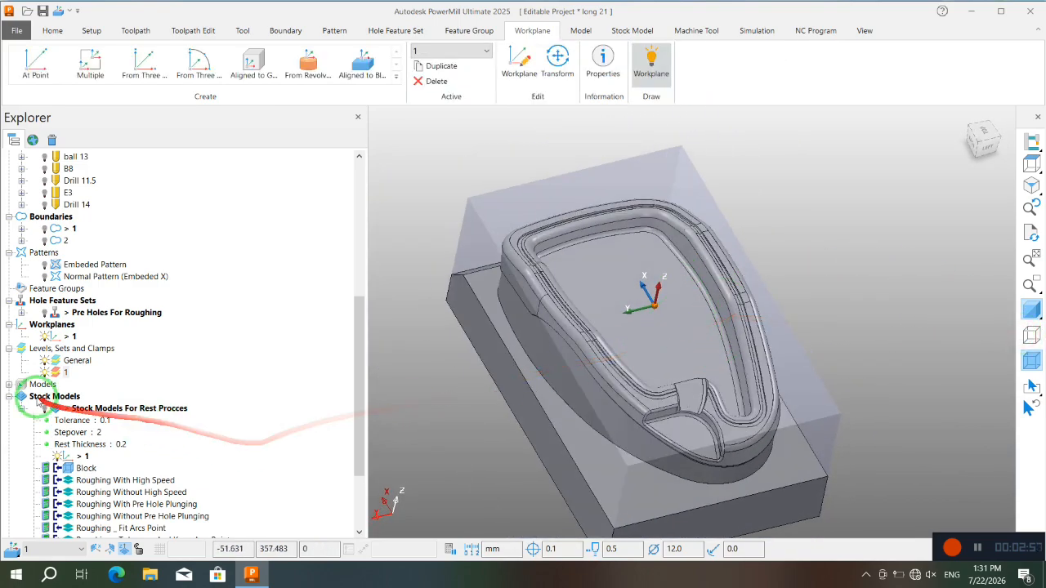
click(46, 373)
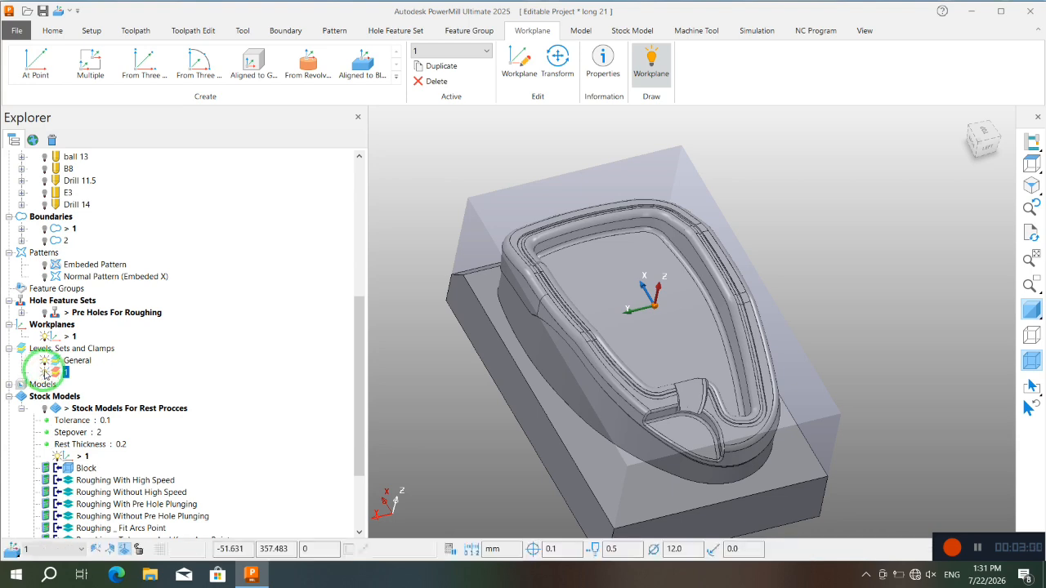
Step: Review the contents and drawing options of the Stock Models For Rest Procces stock model, and collapse its entry
scroll(46, 373, down, 3)
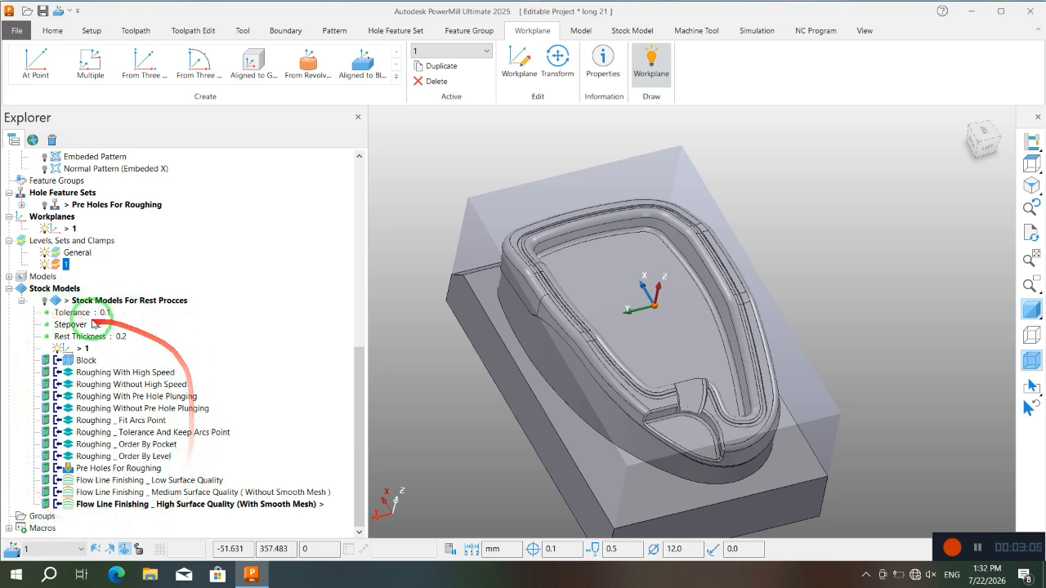
right_click(65, 301)
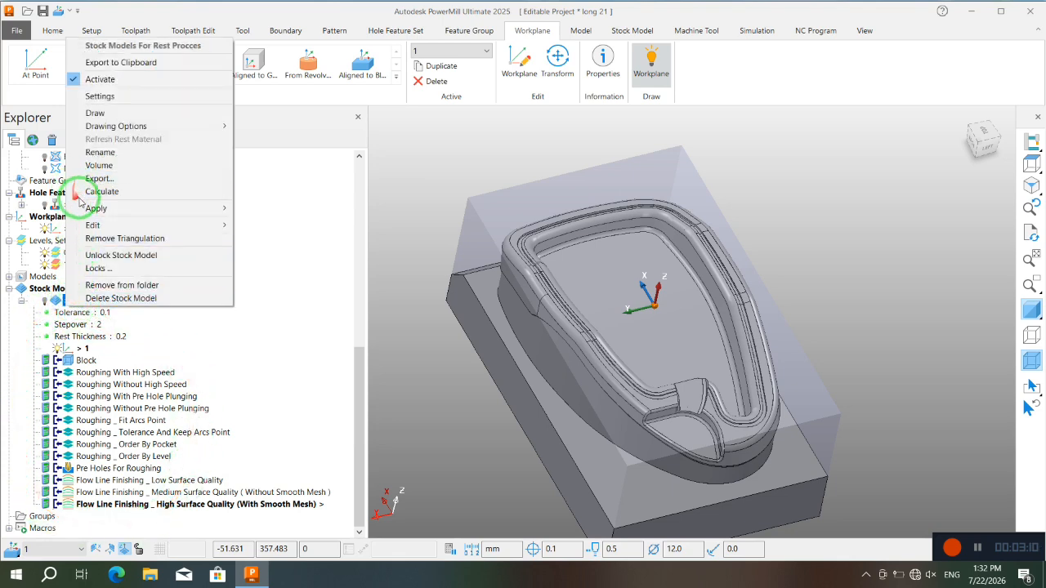
mouse_move(112, 126)
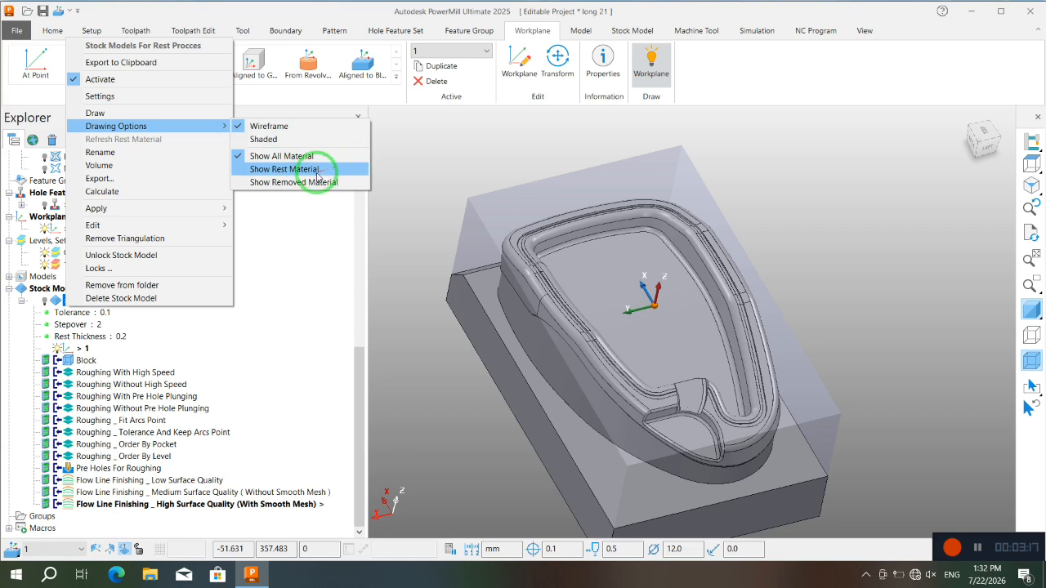
click(396, 273)
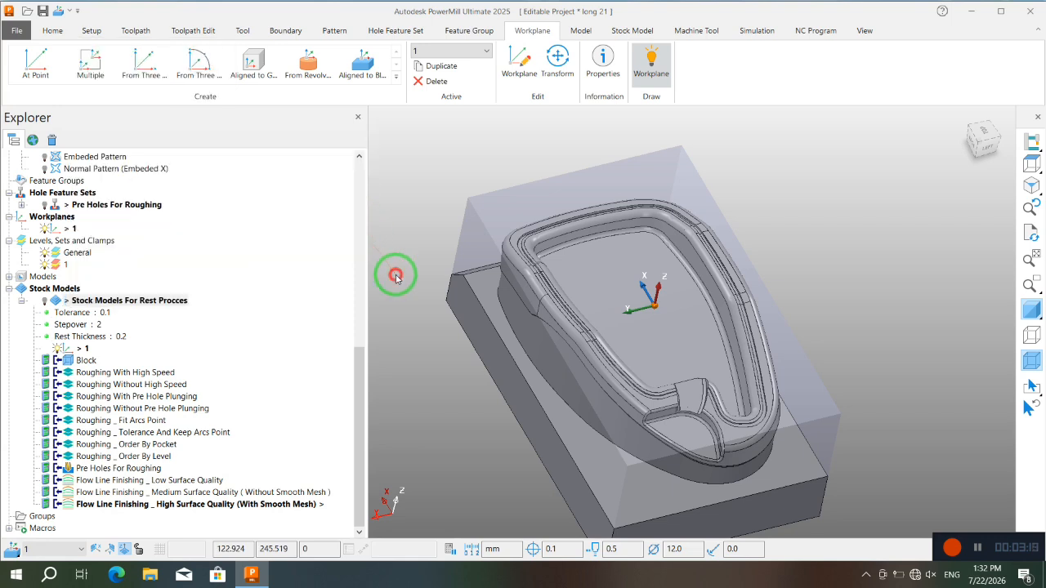
scroll(526, 290, down, 2)
middle_drag(526, 290, 506, 289)
scroll(658, 277, up, 2)
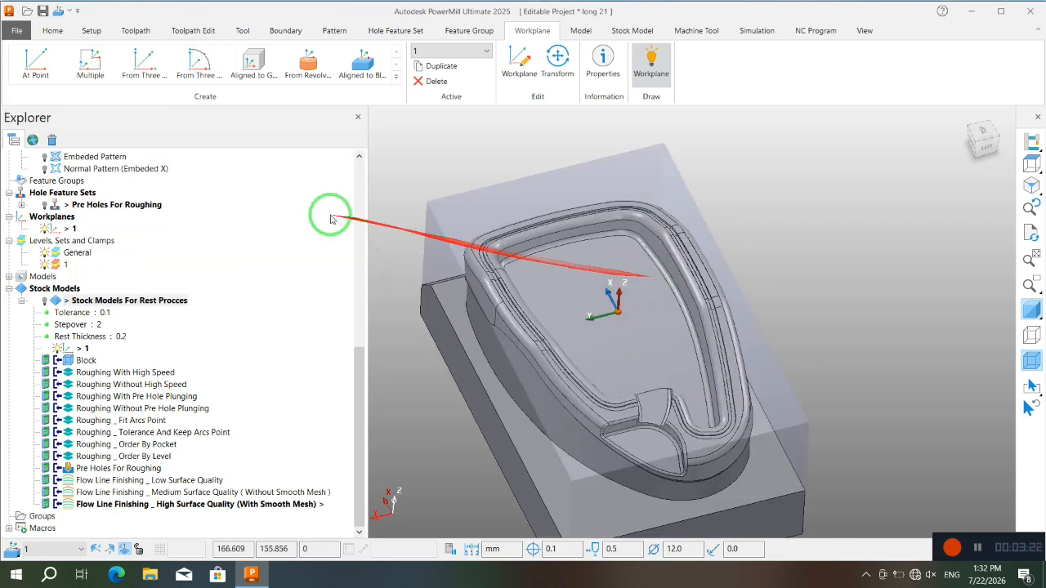
click(24, 302)
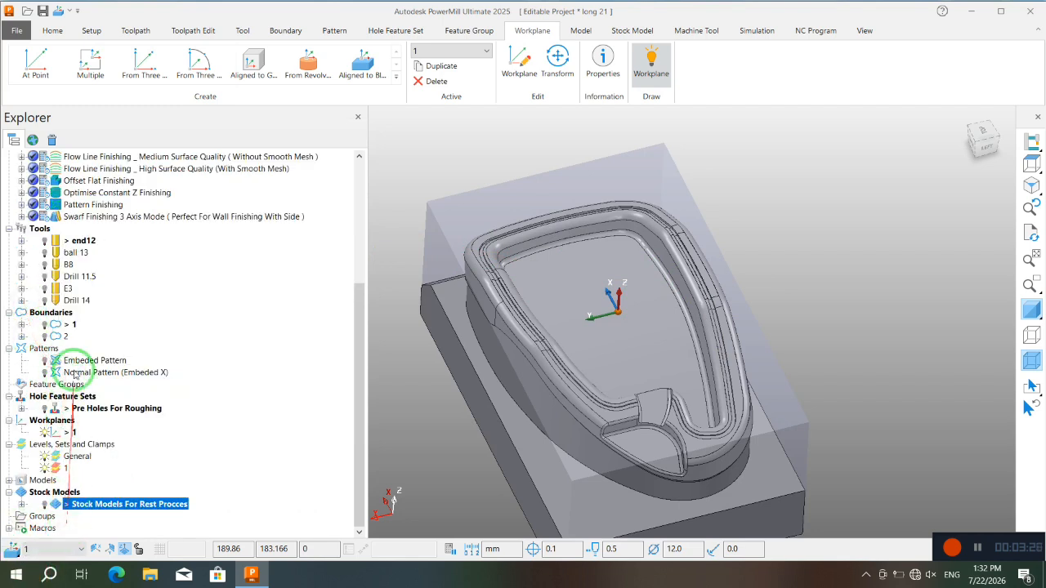
Step: Look over the macro commands and examine the PowerMill Paths folder list for File Dialog Button 1
click(52, 30)
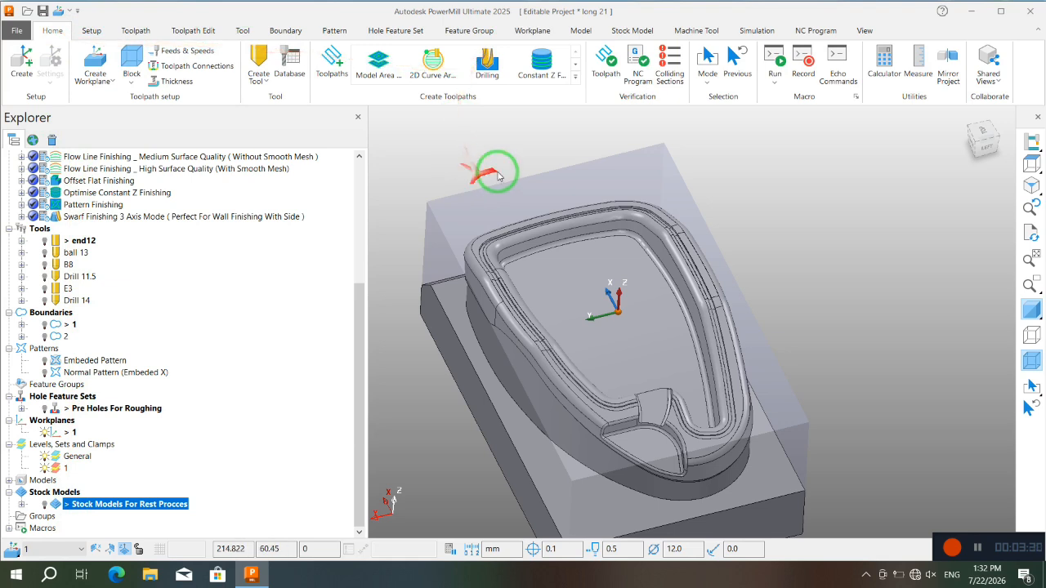
click(855, 97)
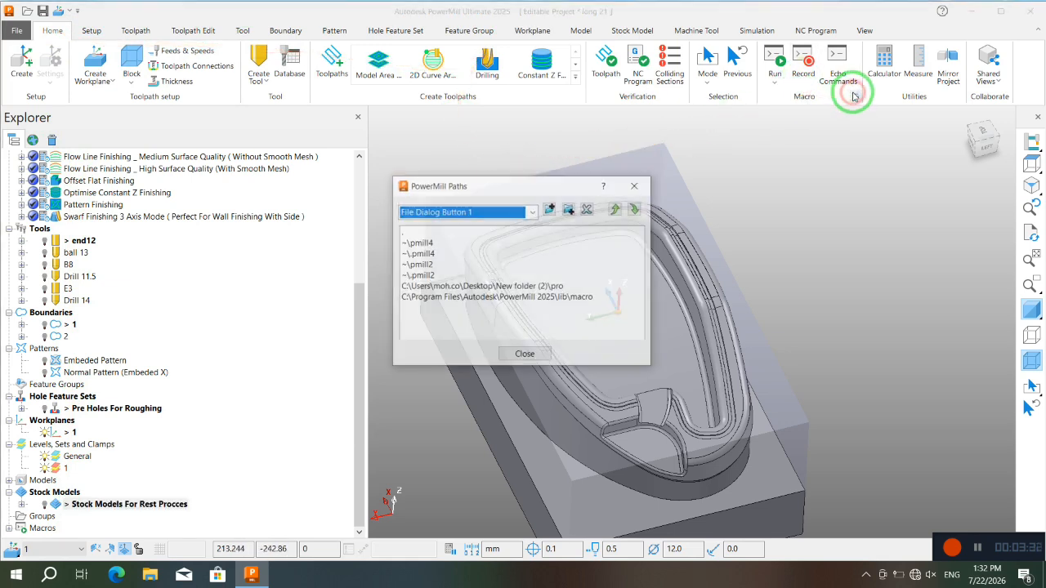
click(641, 186)
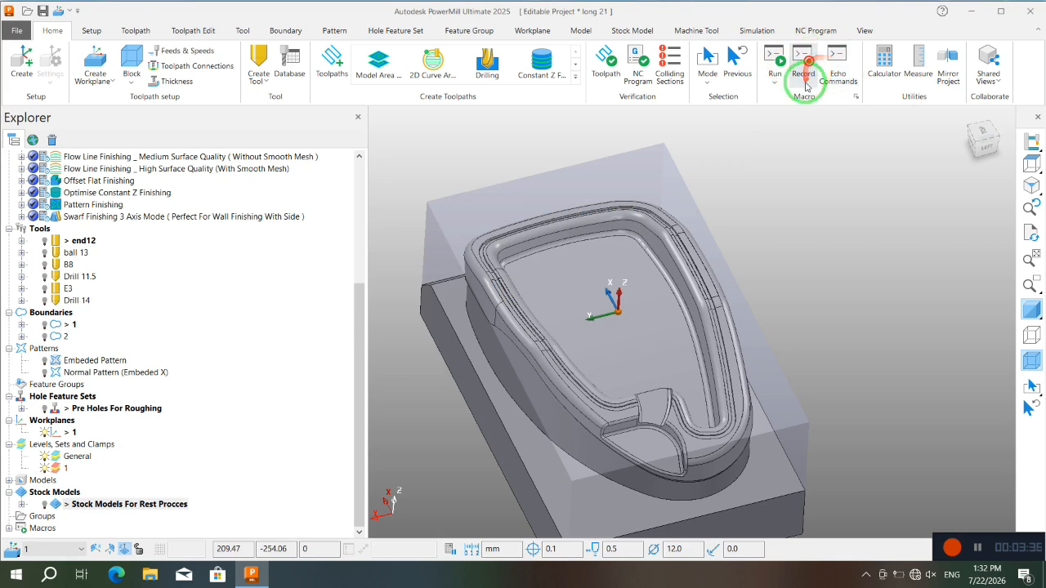
click(778, 170)
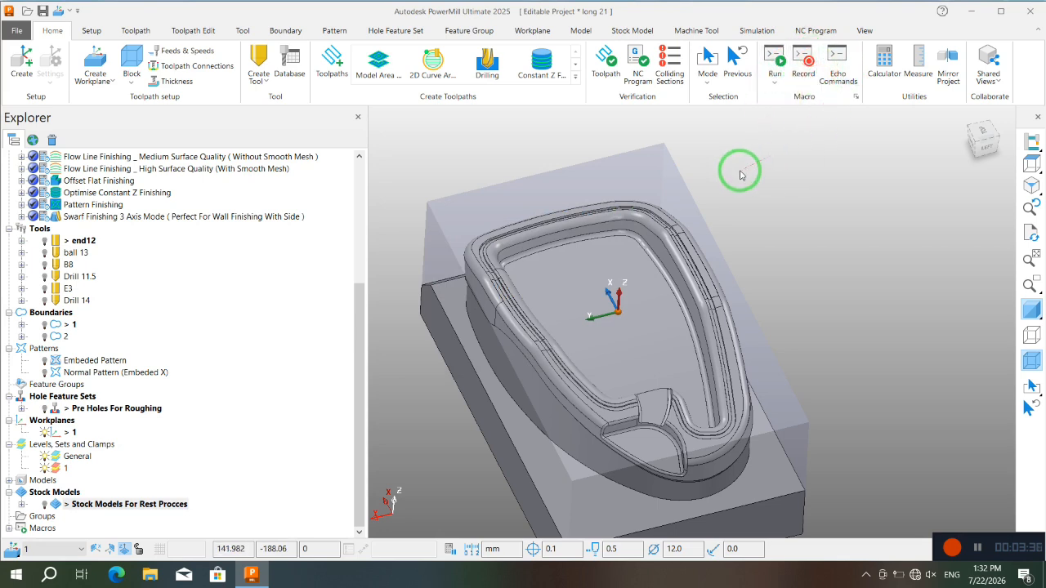
middle_drag(580, 240, 555, 378)
scroll(555, 378, up, 2)
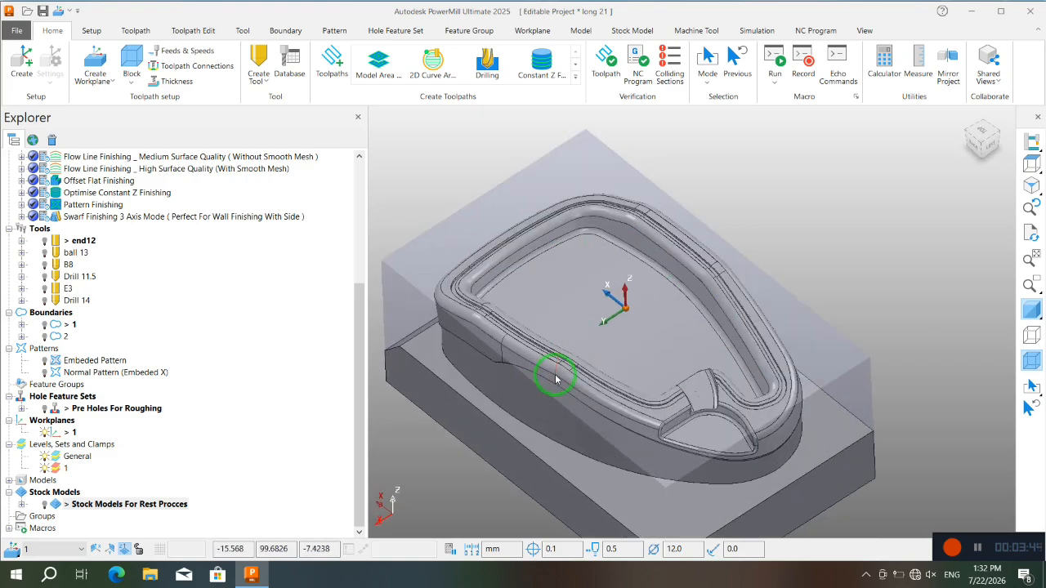